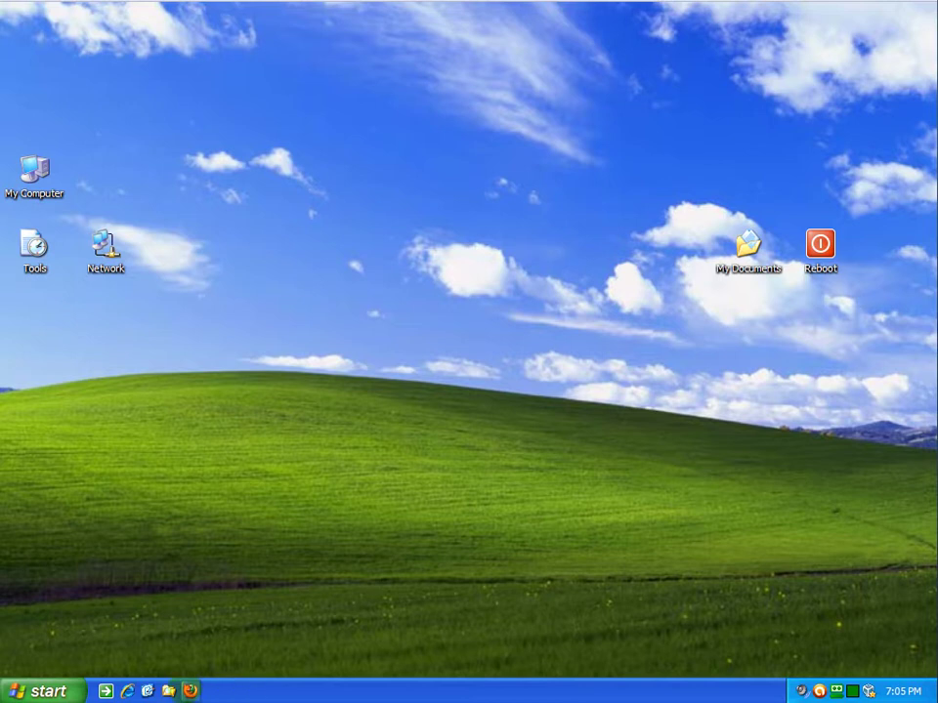
Step: Launch Firefox and go to the Add-ons for Firefox site by way of the bookmarked Customize Firefox page
click(191, 690)
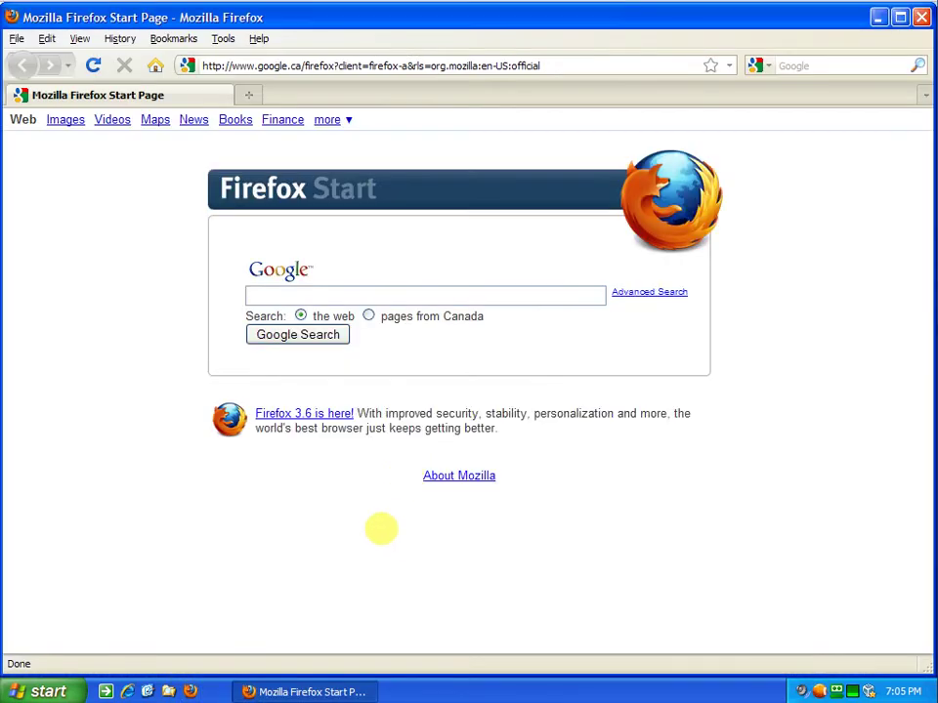
click(174, 38)
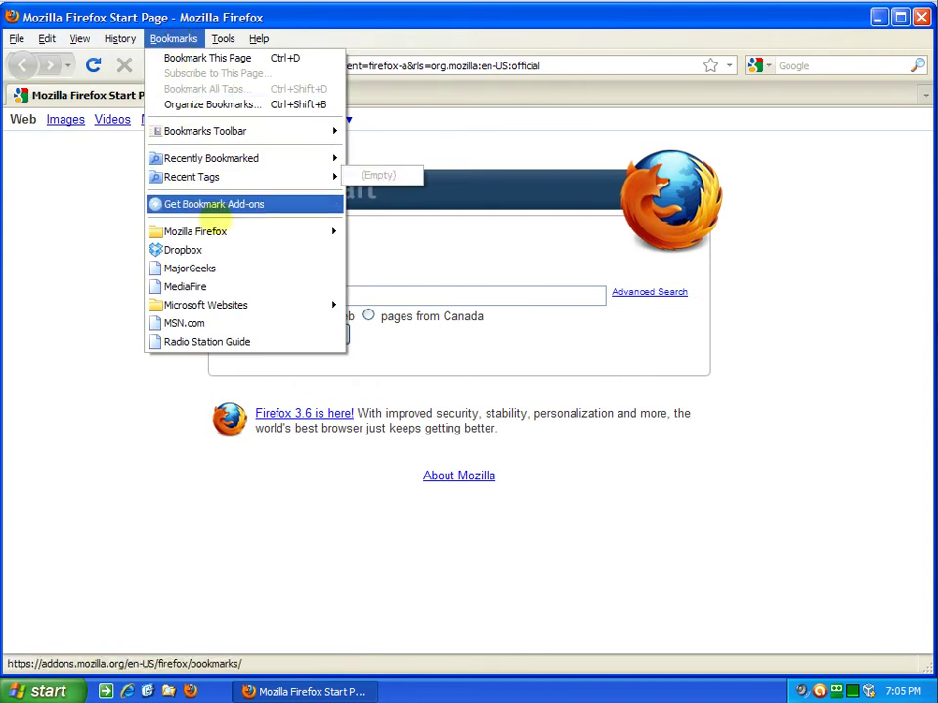
mouse_move(232, 306)
mouse_move(234, 232)
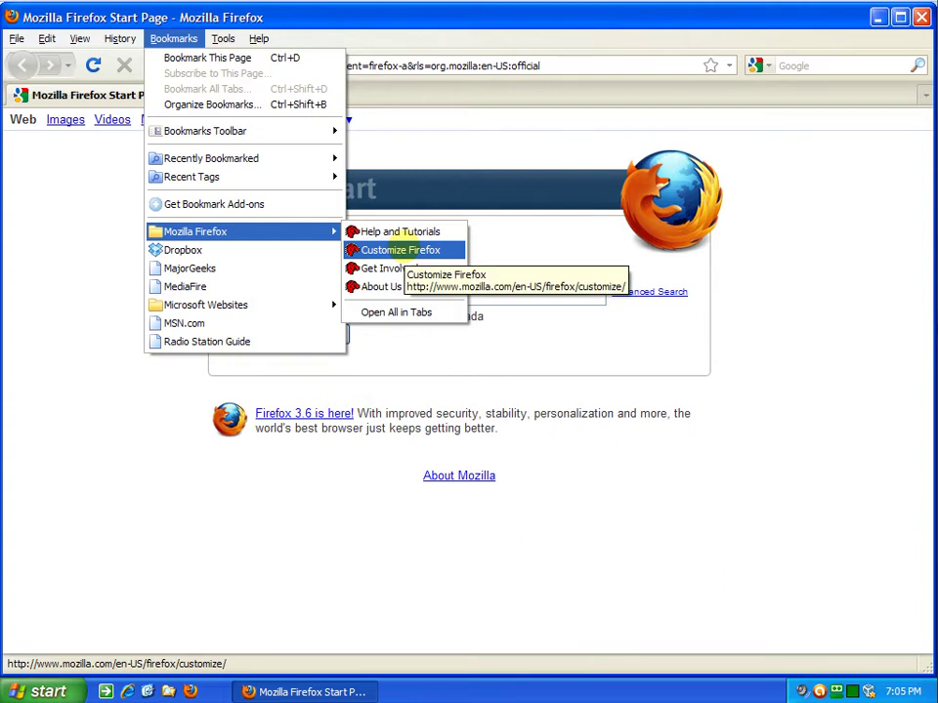
click(407, 250)
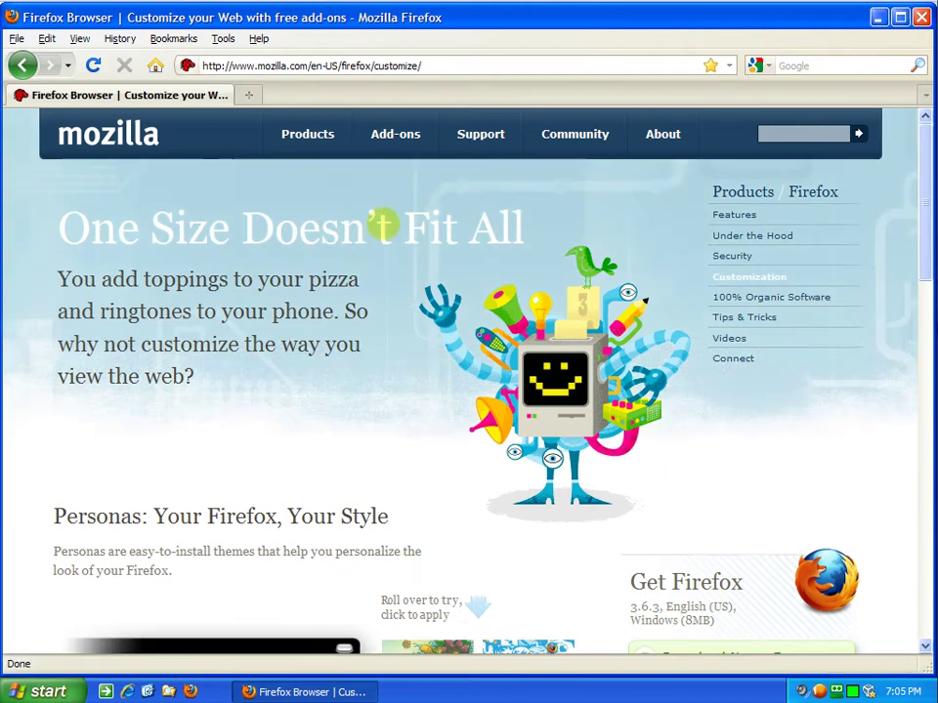
click(395, 134)
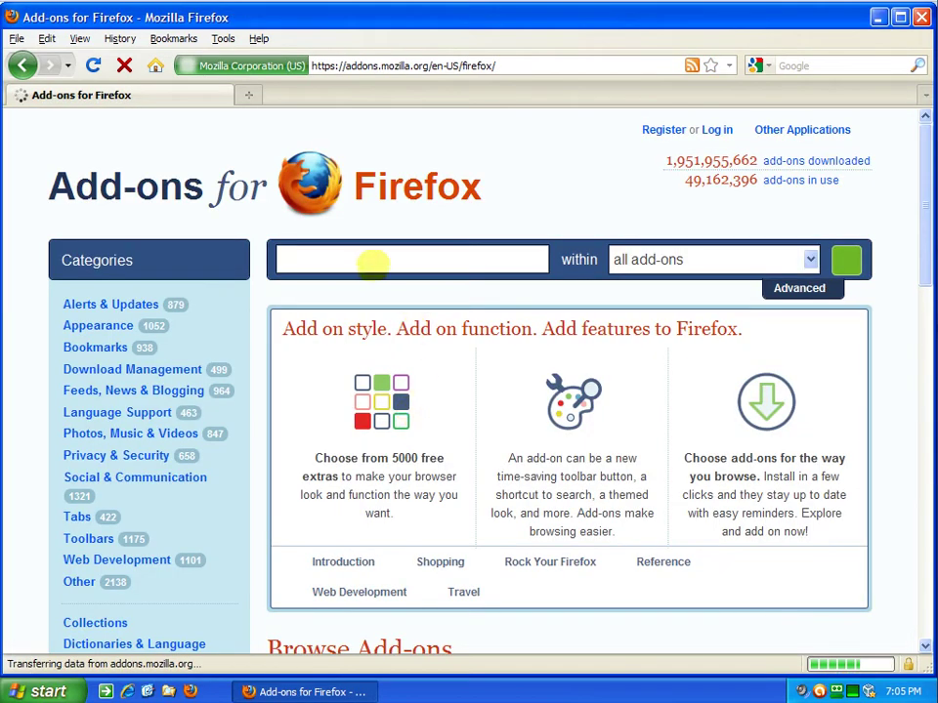
Step: Search all add-ons for "weave sync" and open the Weave Browser Sync page from the results
click(404, 258)
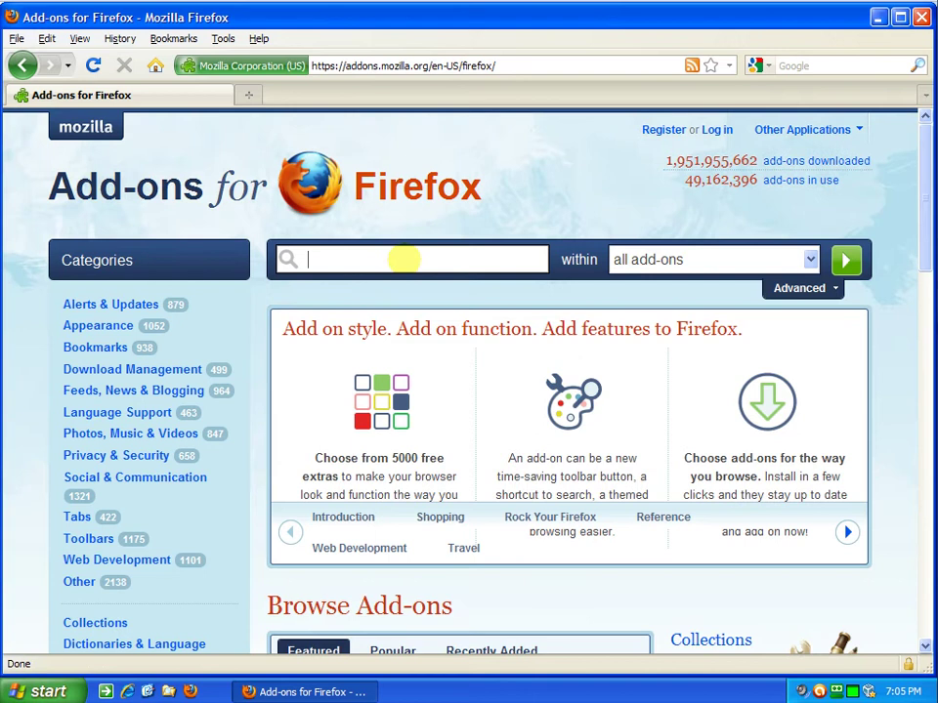
text(weave syn)
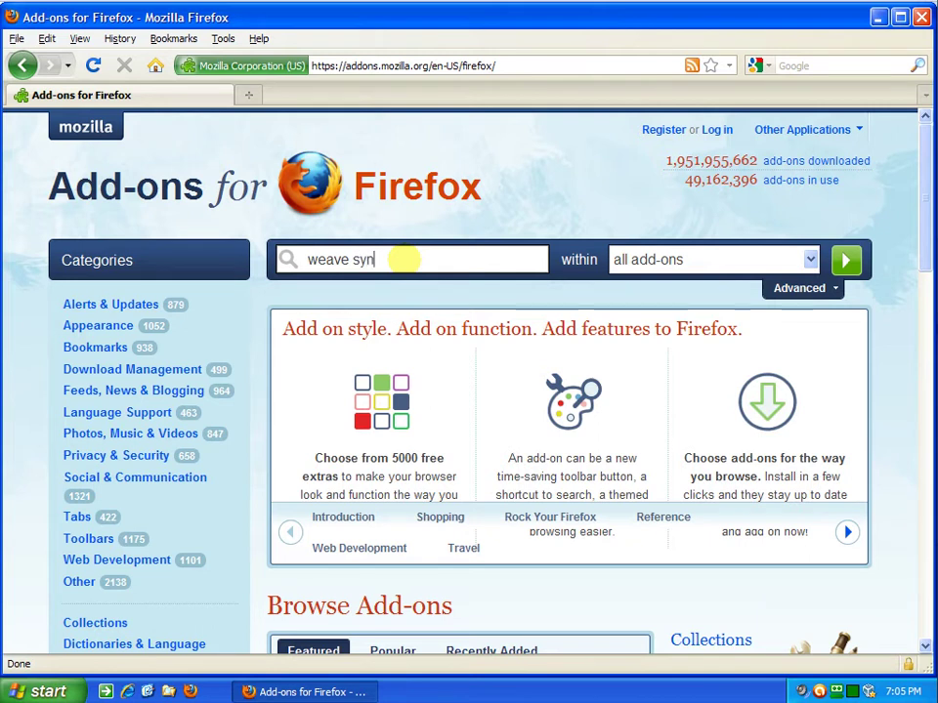
text(c)
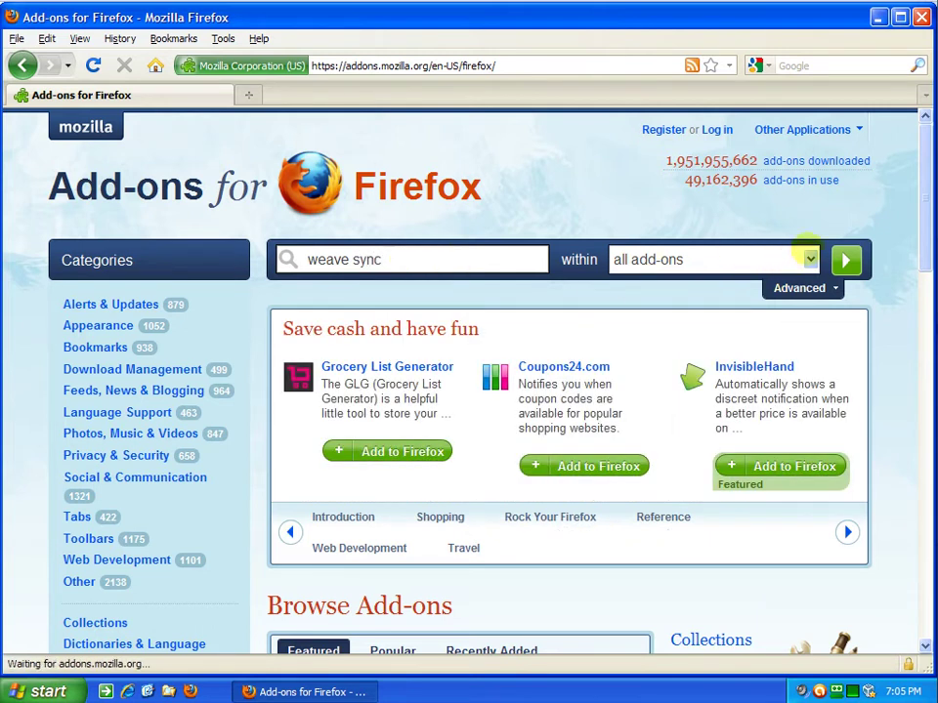
click(846, 258)
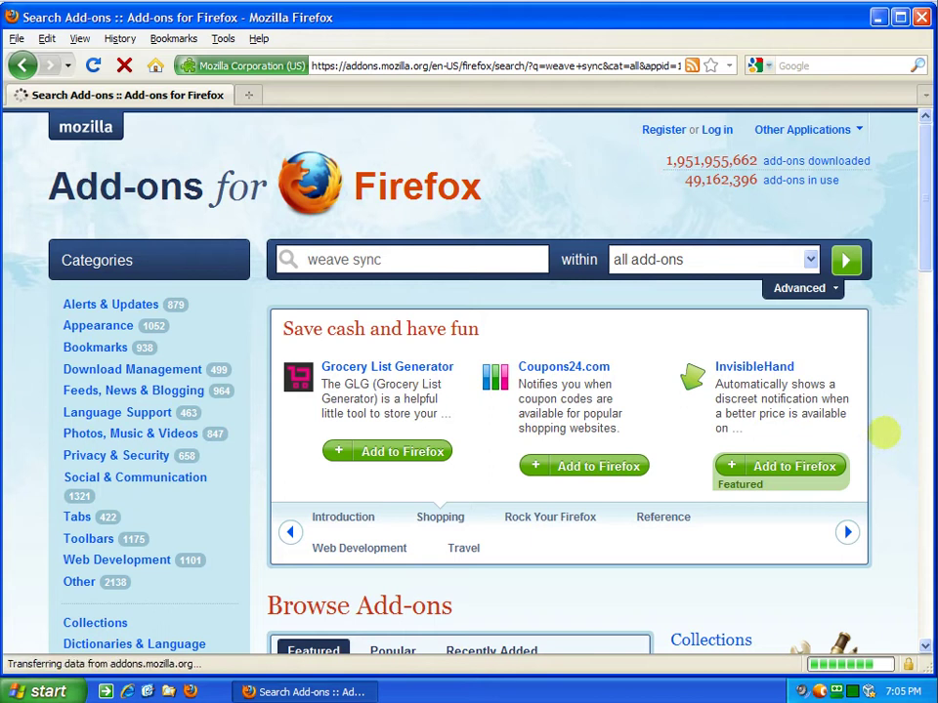
scroll(882, 432, down, 4)
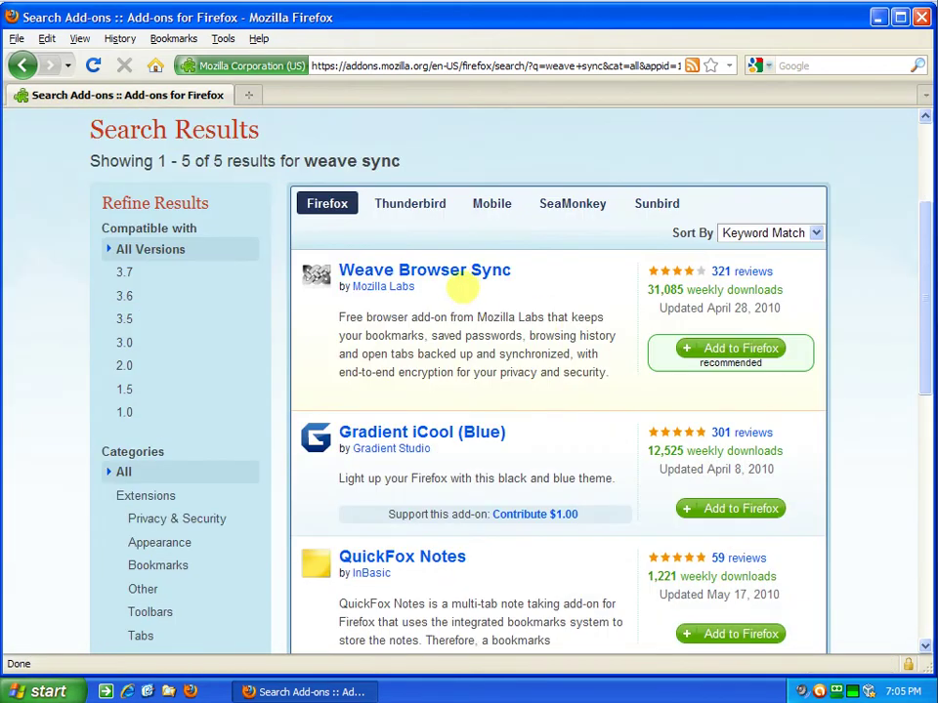
click(435, 269)
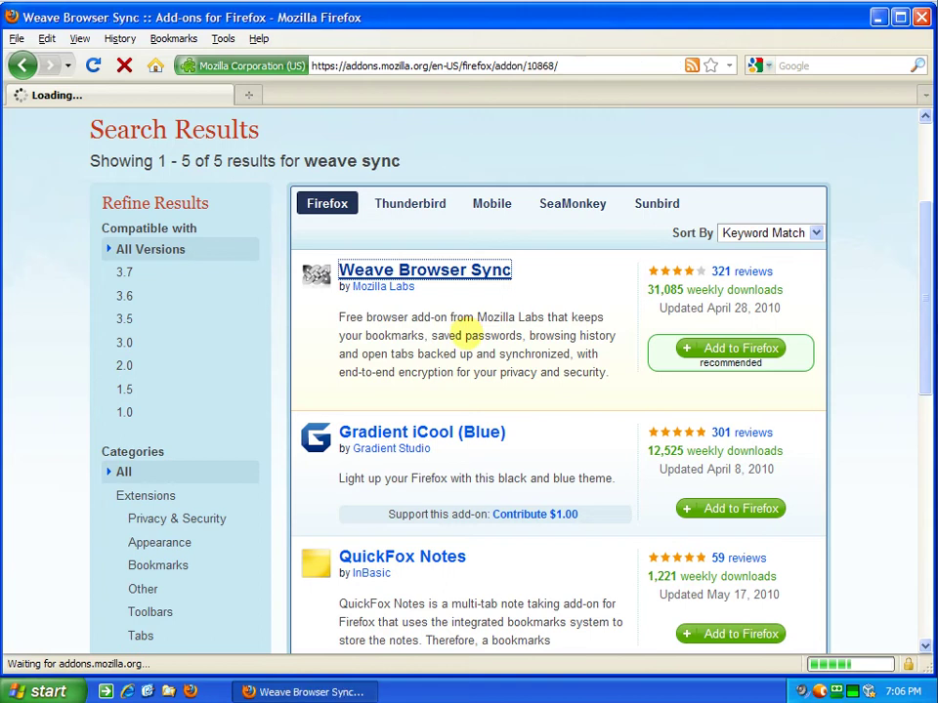
Step: Examine the Weave Browser Sync add-on's description, further details and user reviews
scroll(466, 333, down, 4)
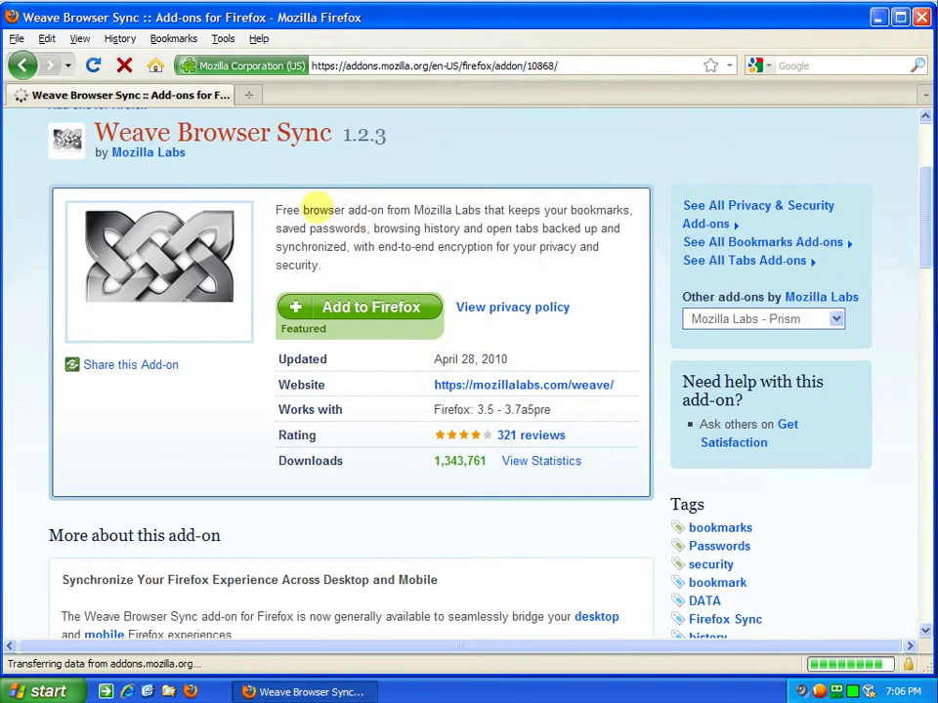
drag(318, 209, 361, 196)
click(425, 209)
drag(439, 209, 501, 209)
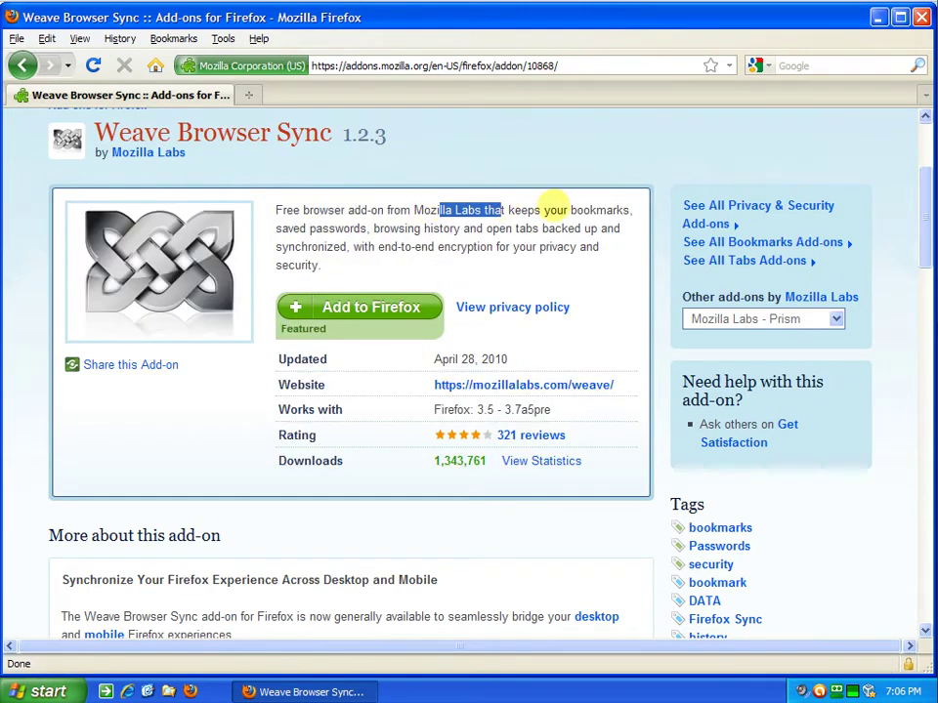
drag(595, 209, 622, 209)
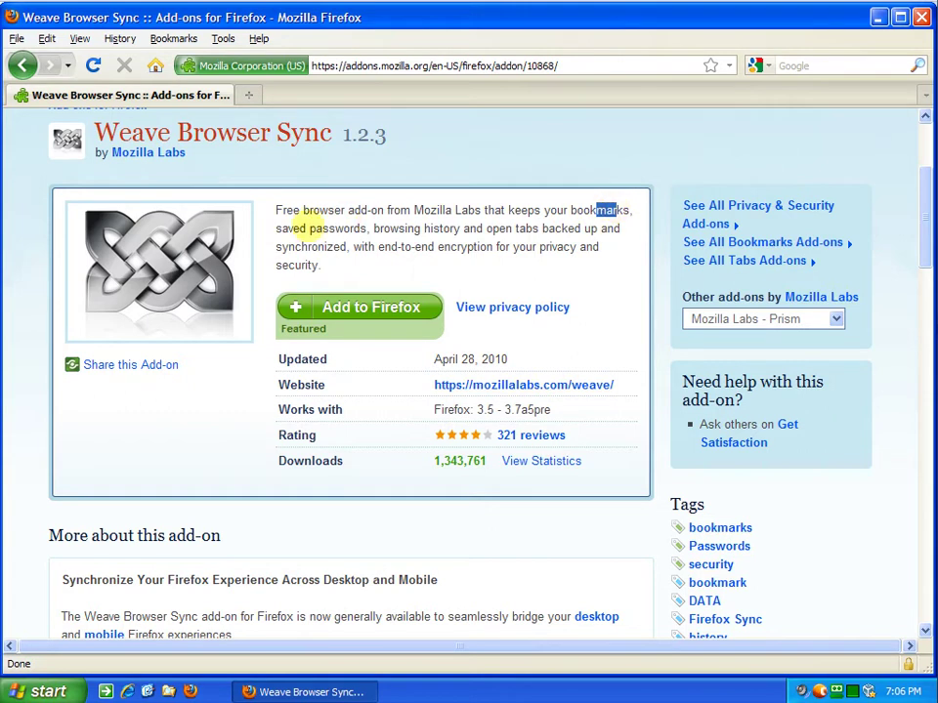
drag(299, 228, 431, 228)
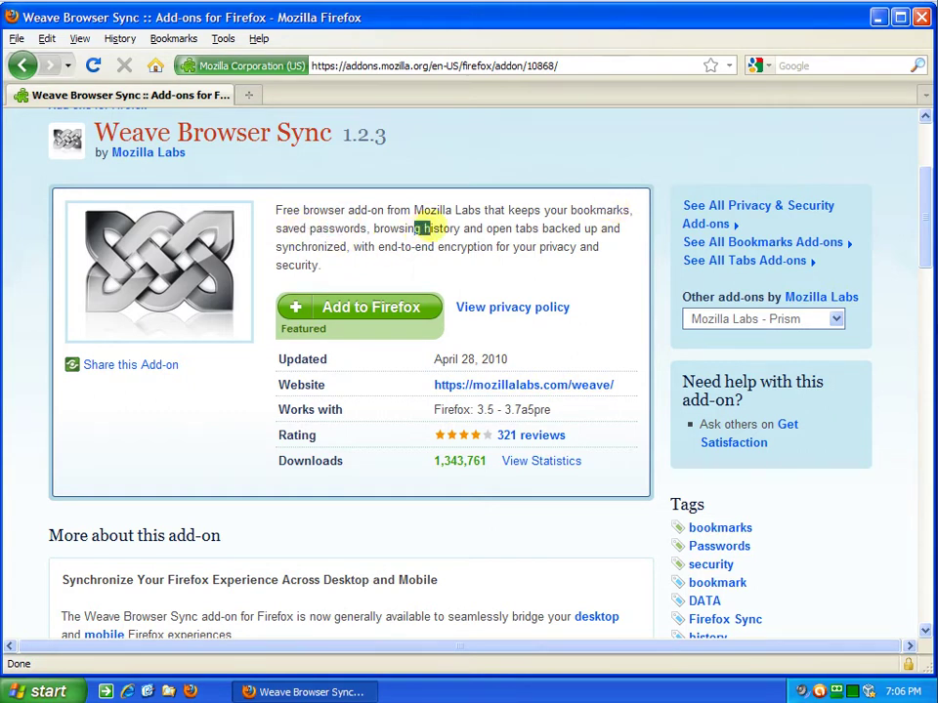
double_click(526, 227)
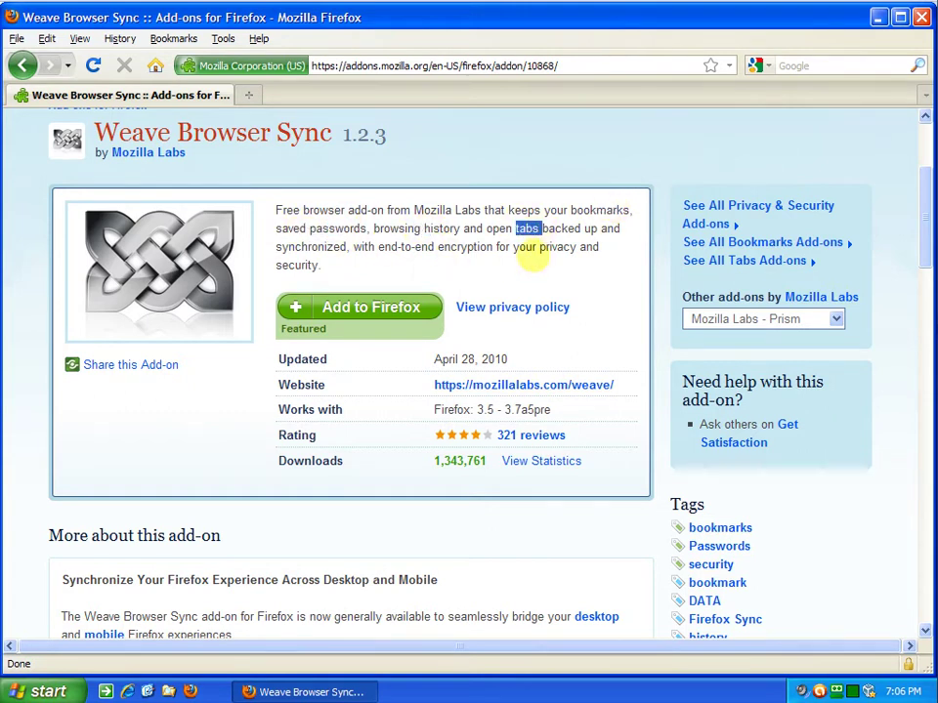
click(531, 256)
drag(378, 247, 528, 259)
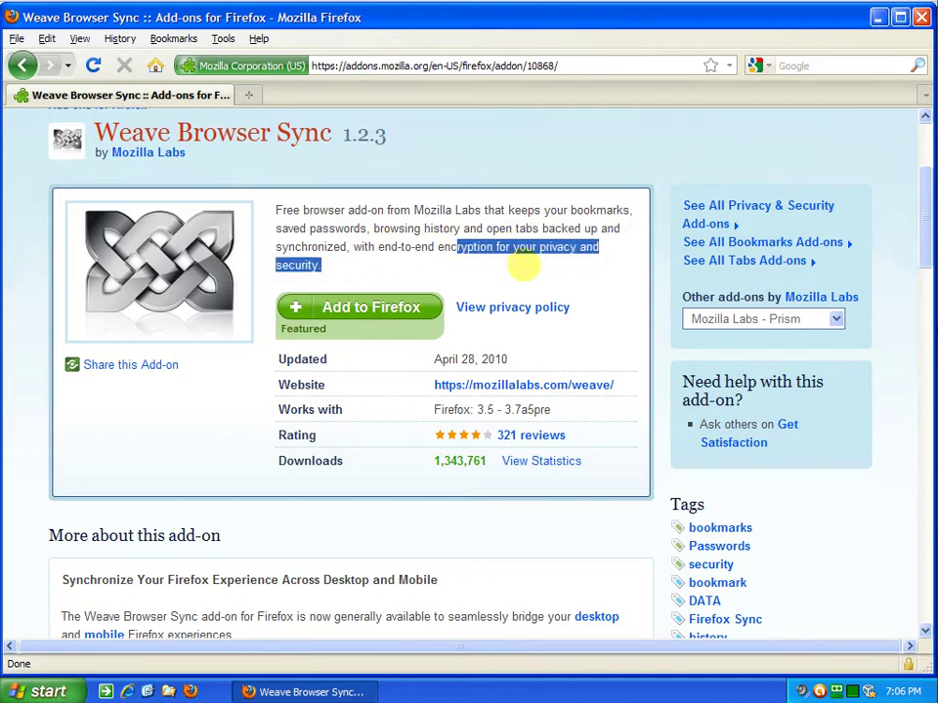
click(524, 266)
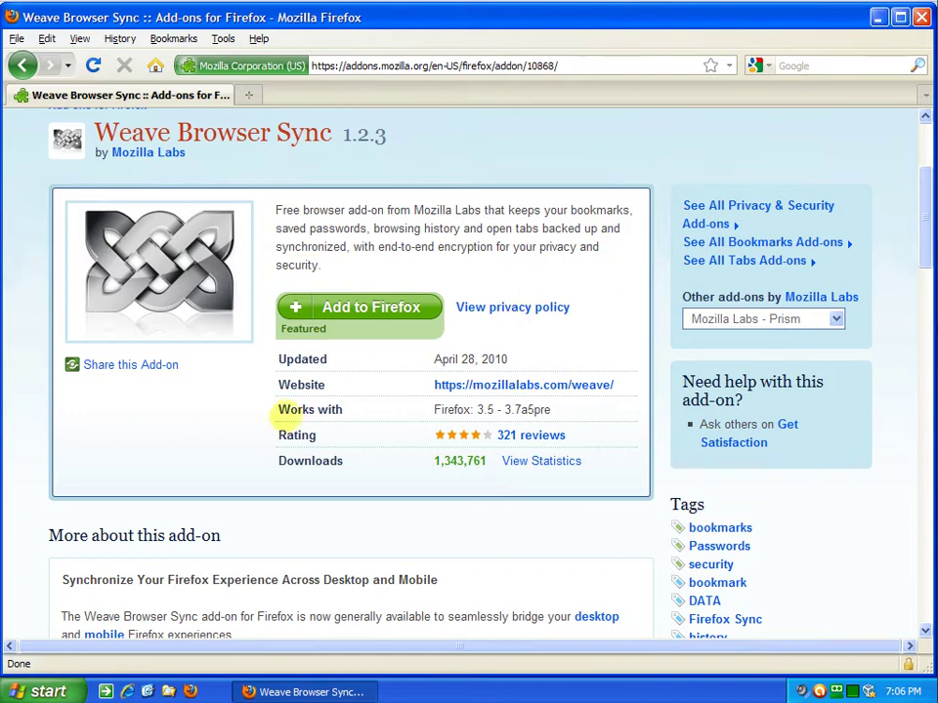
scroll(271, 419, down, 2)
scroll(270, 419, down, 8)
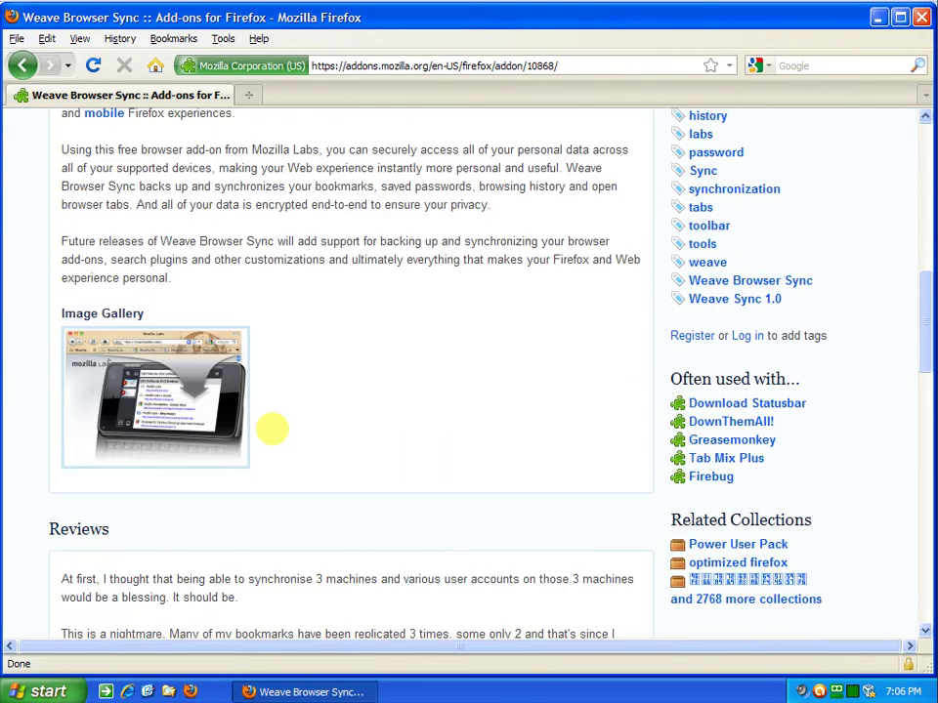
scroll(190, 400, down, 8)
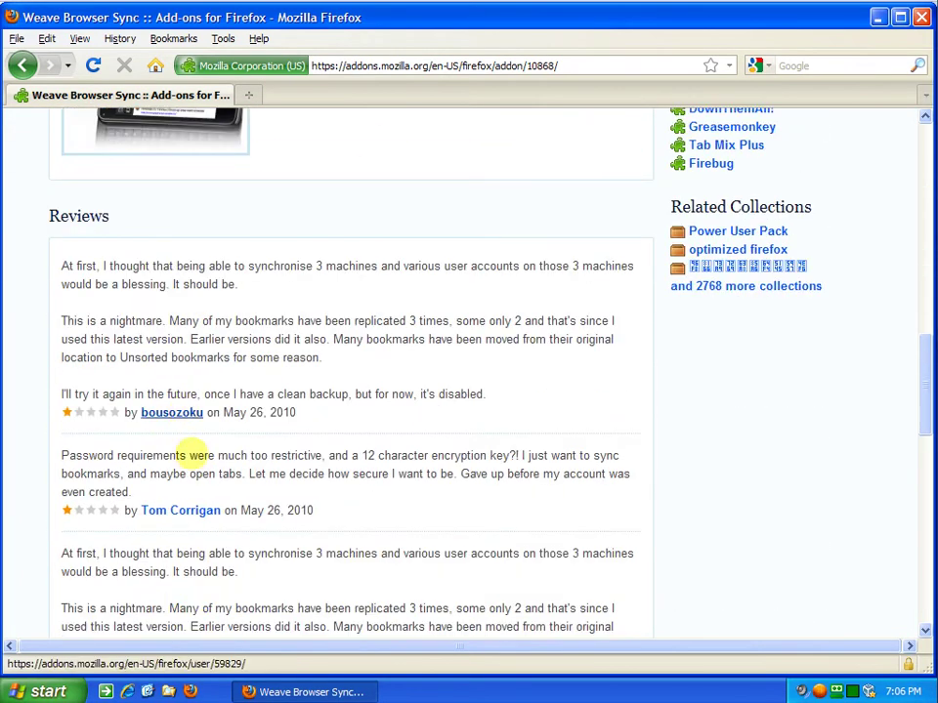
scroll(296, 317, up, 13)
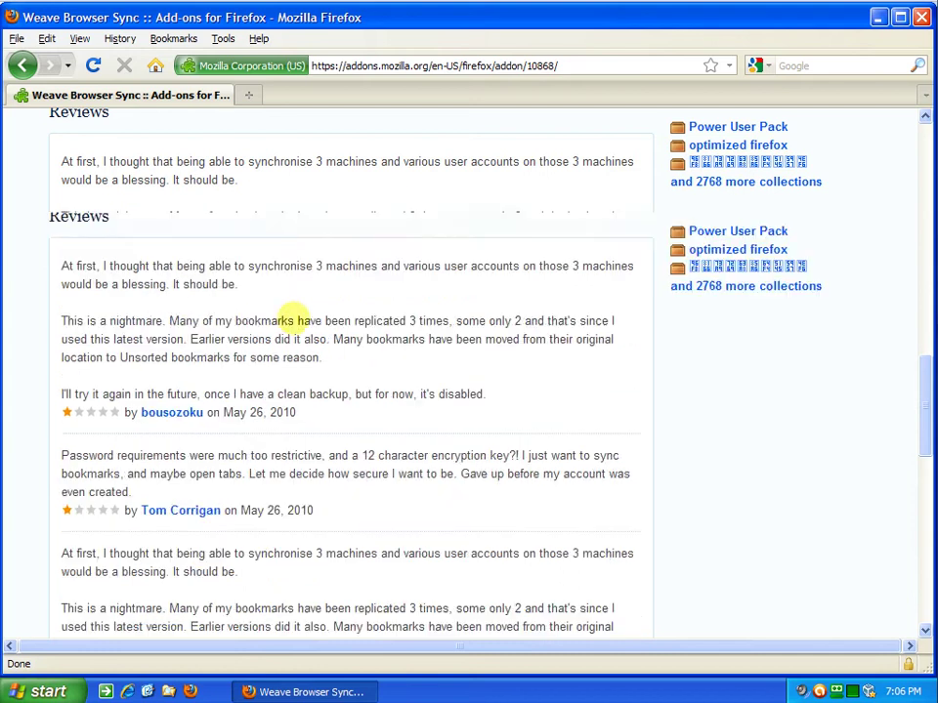
scroll(293, 314, up, 4)
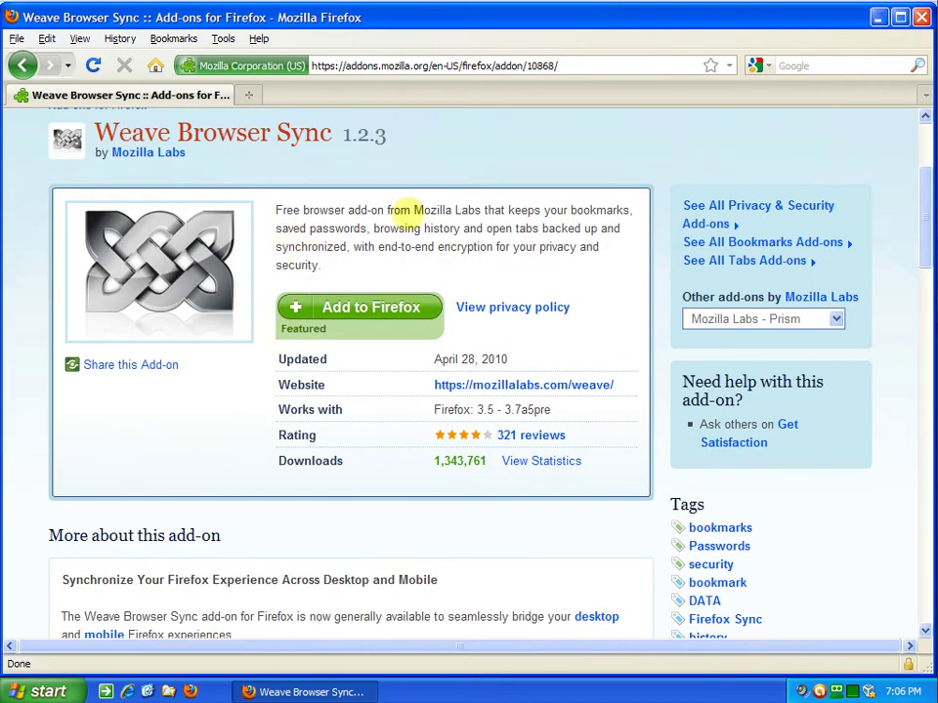
Step: Install the Weave Browser Sync add-on and restart the browser to complete the installation
click(386, 307)
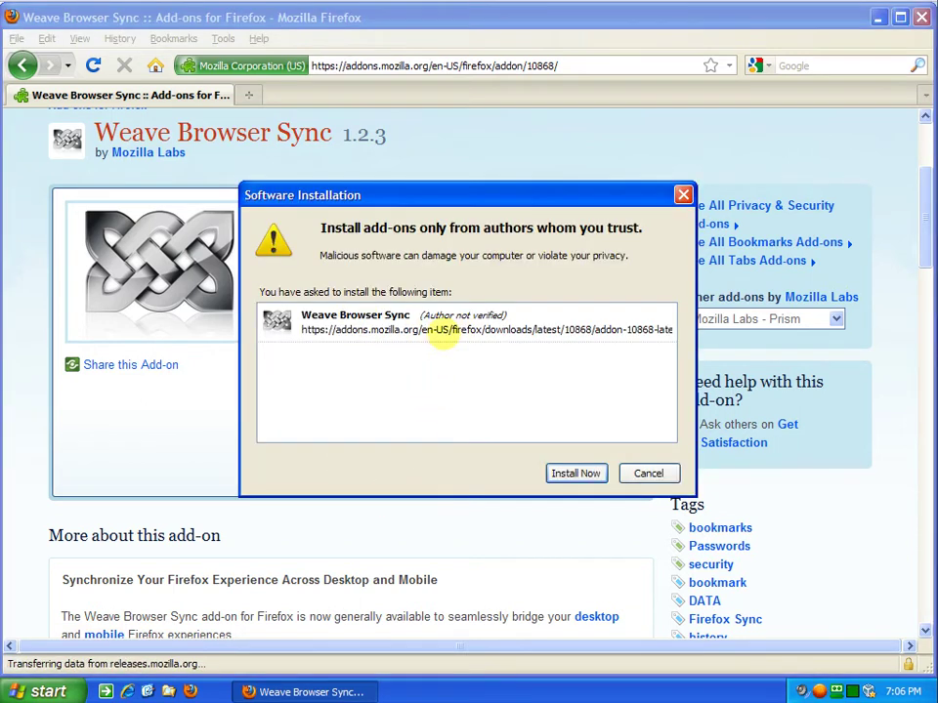
click(564, 473)
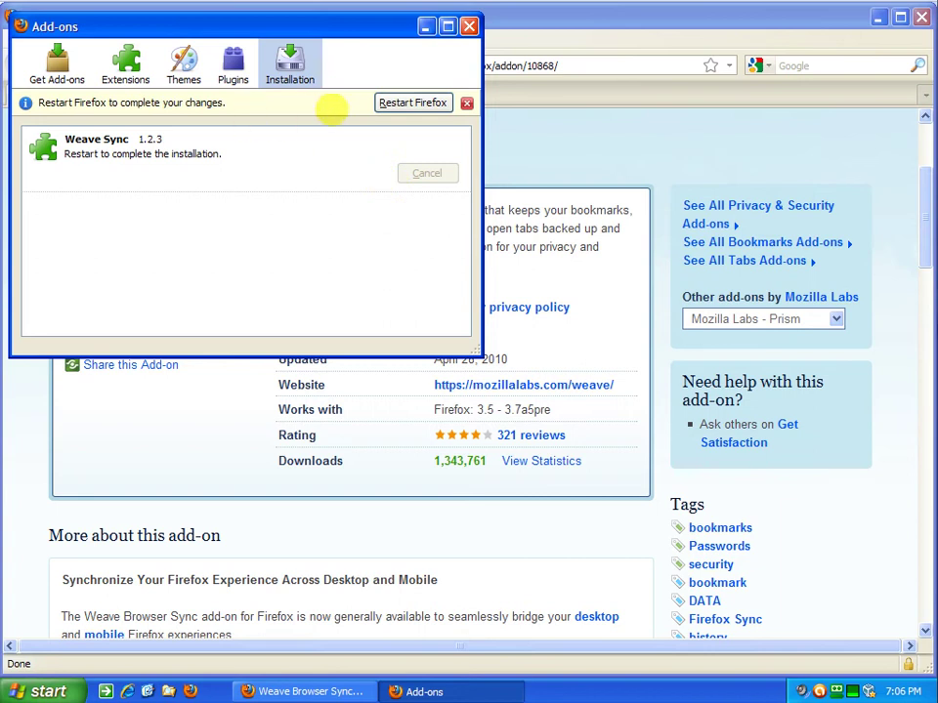
click(396, 103)
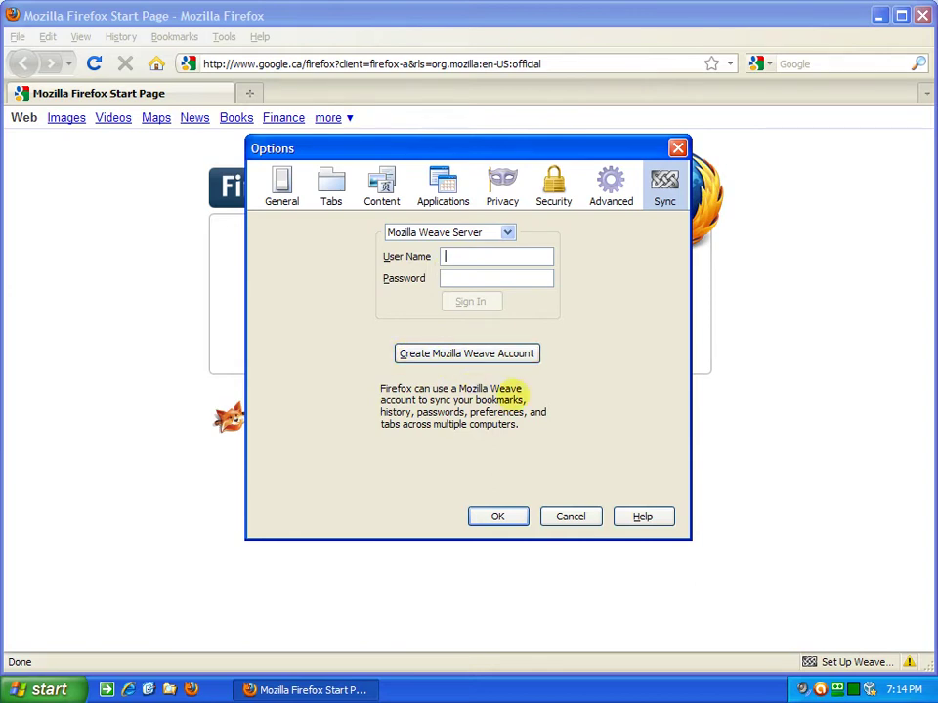
Step: Start a Mozilla Weave account, fill in the user name, password, its confirmation and e-mail address, accept the Terms of Service and continue
click(475, 353)
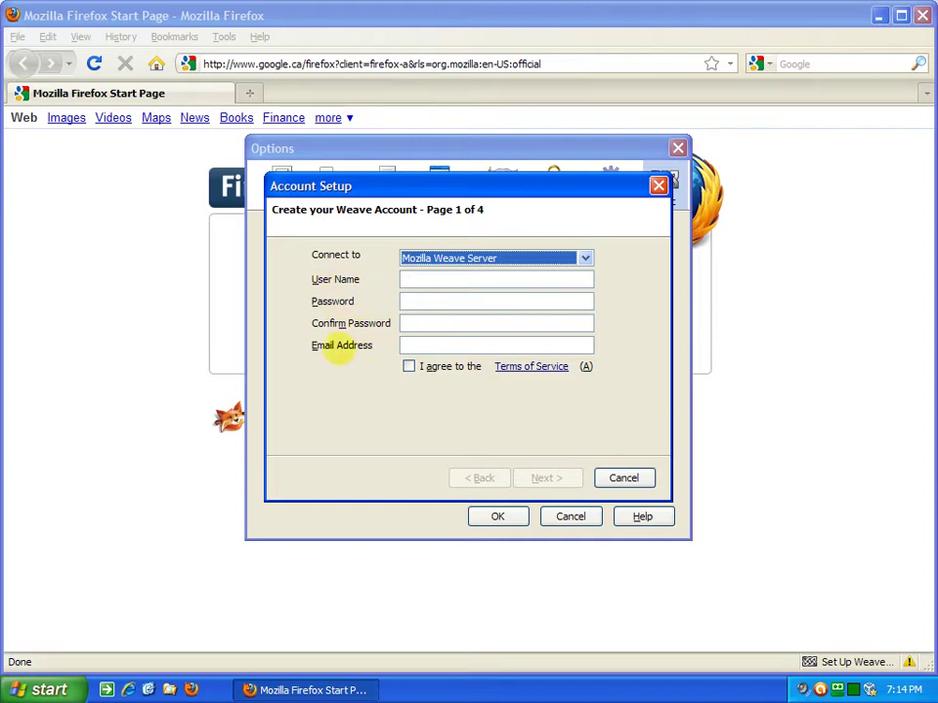
click(411, 280)
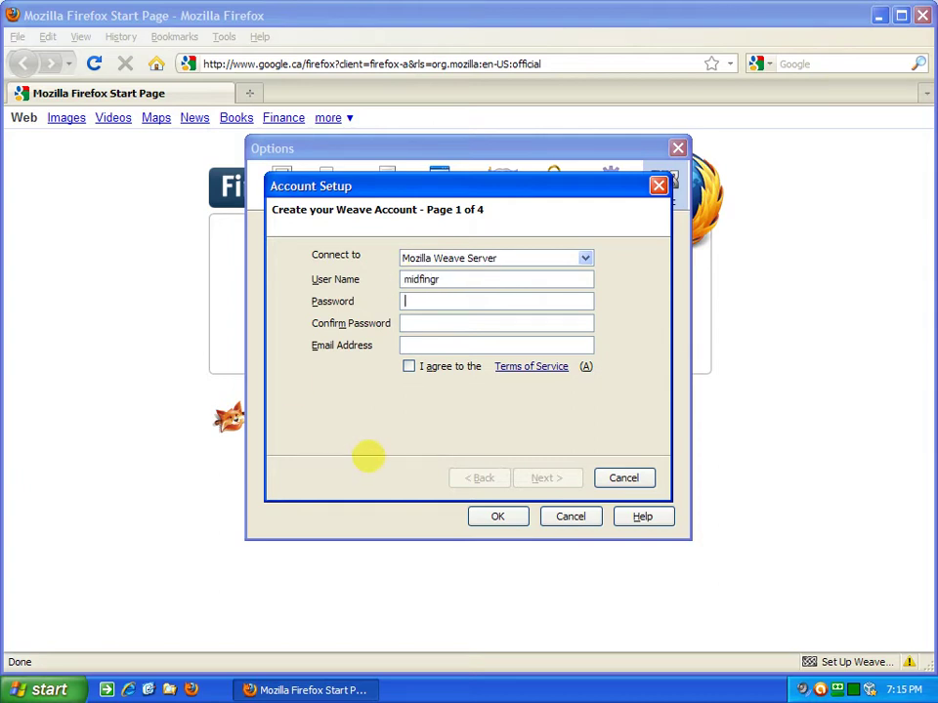
key(Tab)
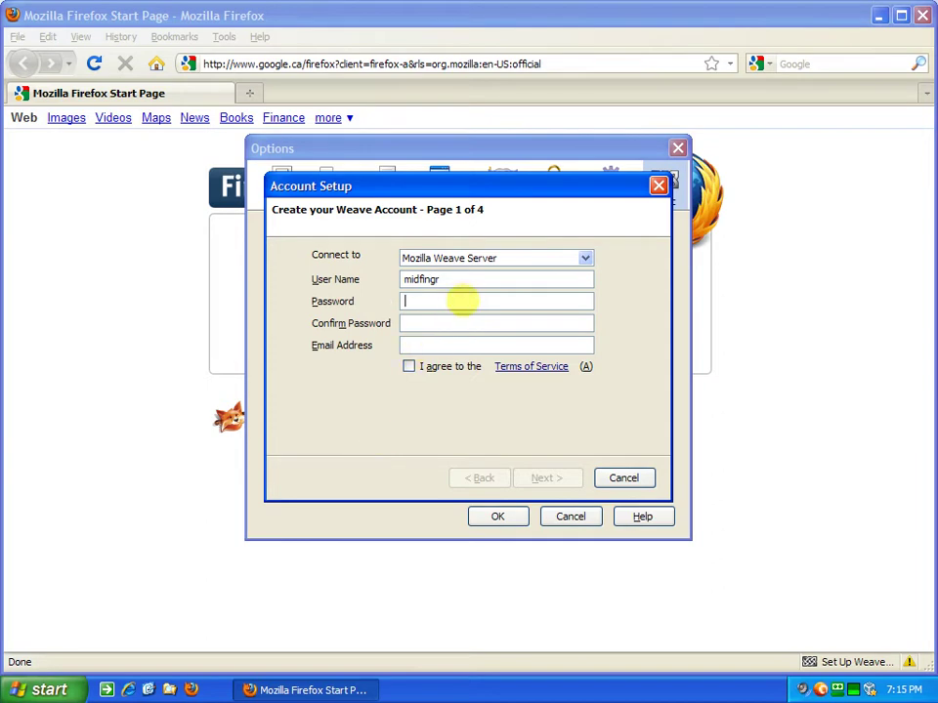
text(*******)
key(Tab)
text(*)
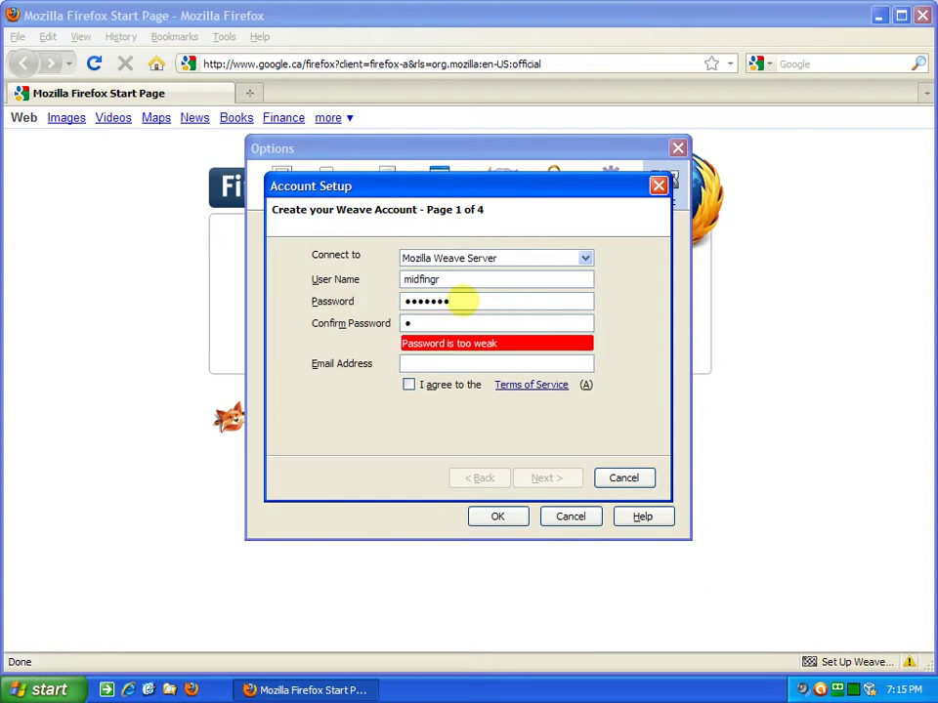
key(shift+Tab)
text(*)
key(Tab)
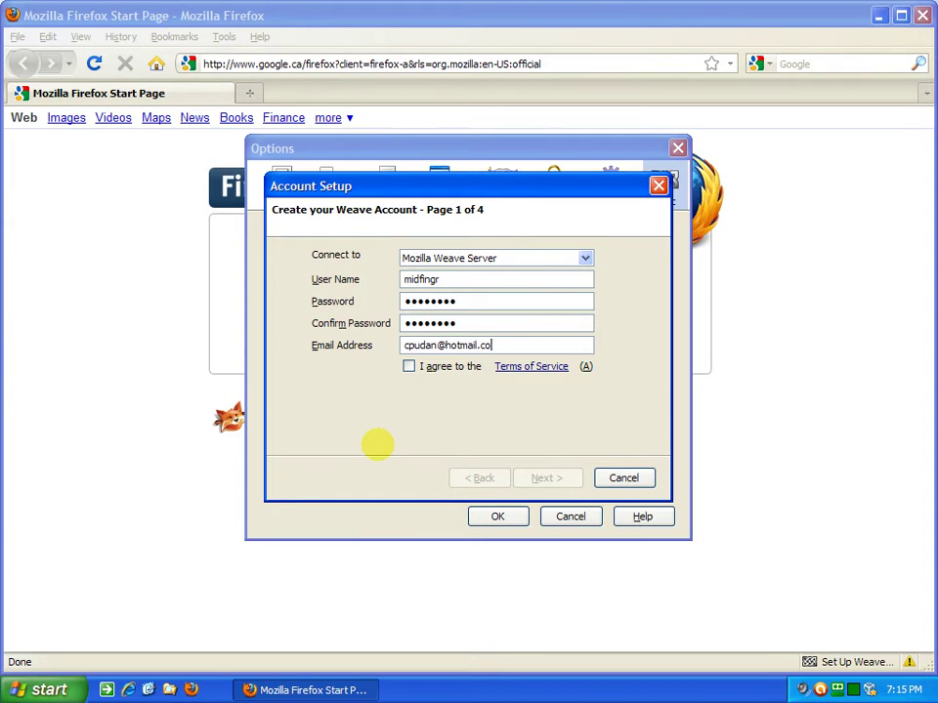
click(409, 366)
click(540, 476)
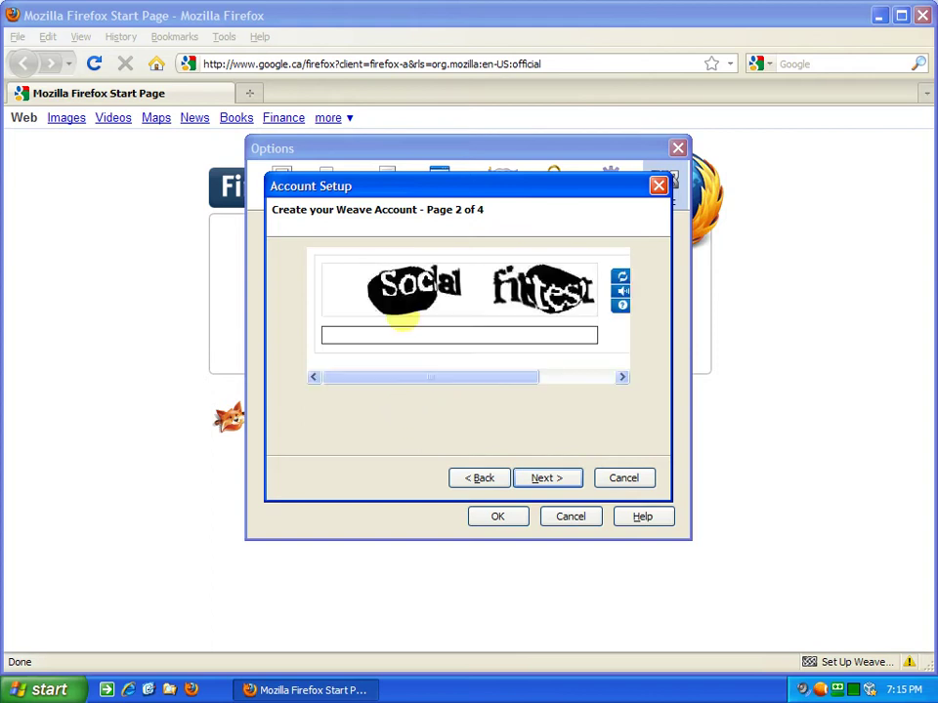
Step: Enter the two captcha words on page 2 of the account setup and proceed to the secret phrase page
mouse_move(533, 381)
mouse_down()
mouse_move(590, 391)
mouse_move(502, 389)
mouse_move(561, 379)
mouse_move(480, 376)
mouse_move(534, 383)
mouse_move(517, 383)
mouse_up()
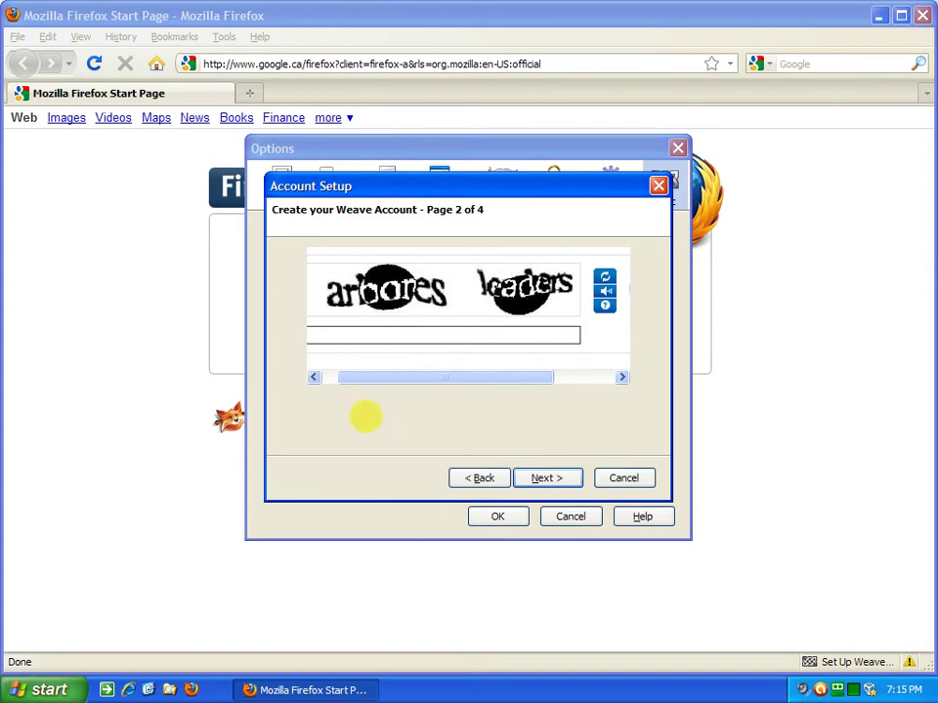
drag(366, 374, 366, 377)
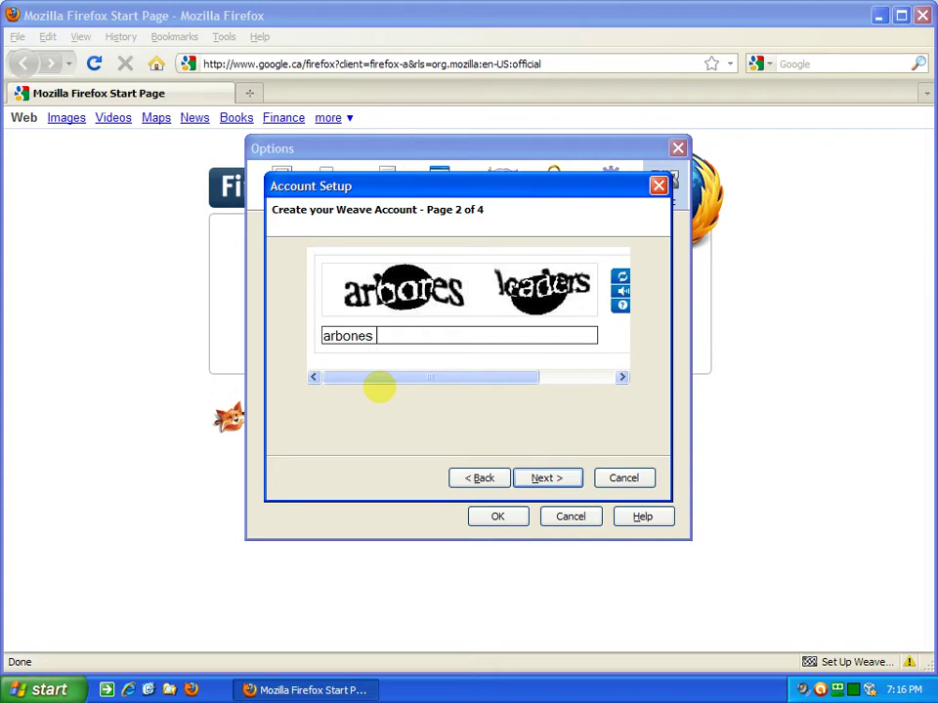
text(ers)
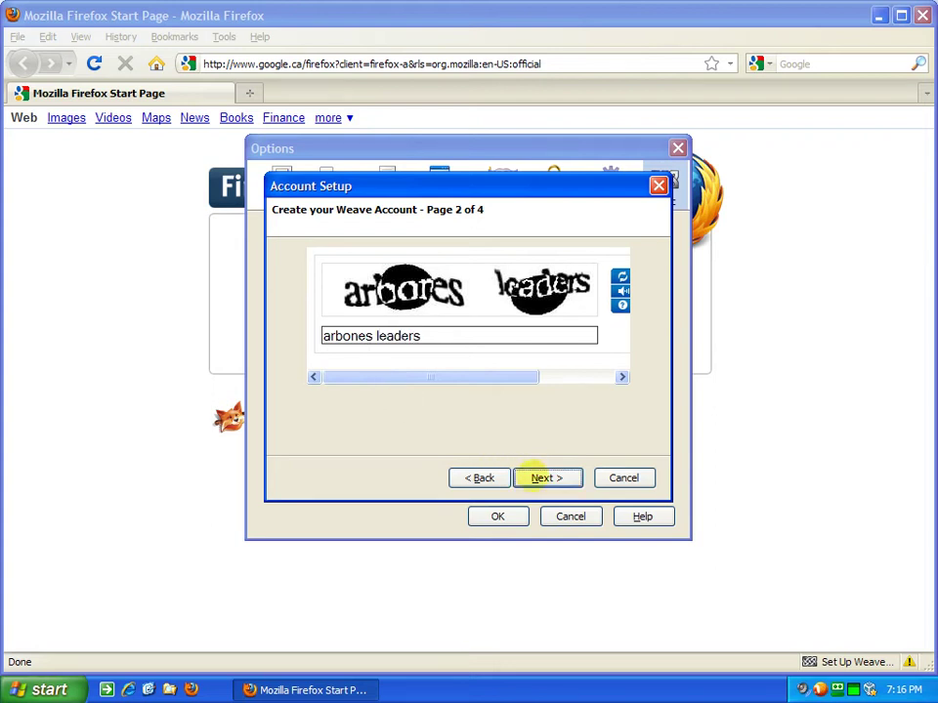
click(539, 477)
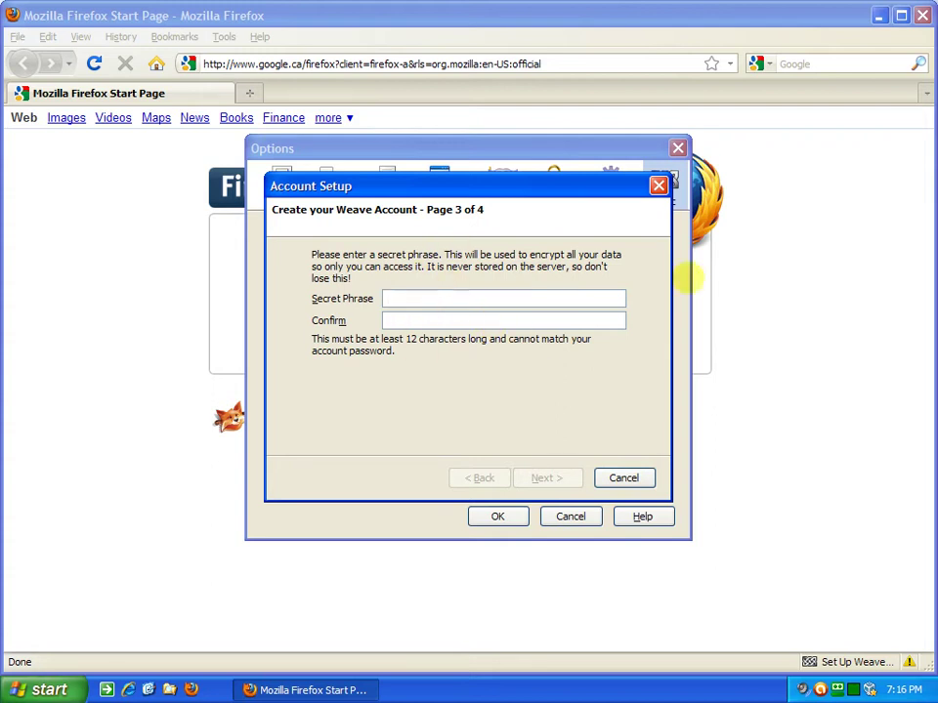
Step: Switch to Internet Explorer, search Google for "online password generator" and open the PC Tools Random Password Generator result
click(347, 689)
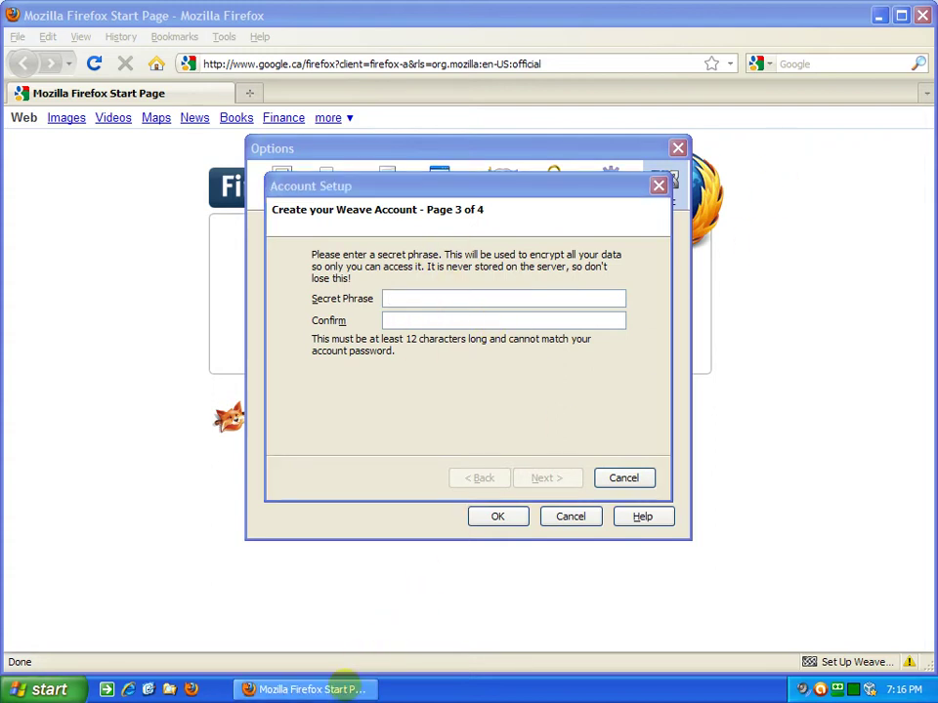
click(347, 689)
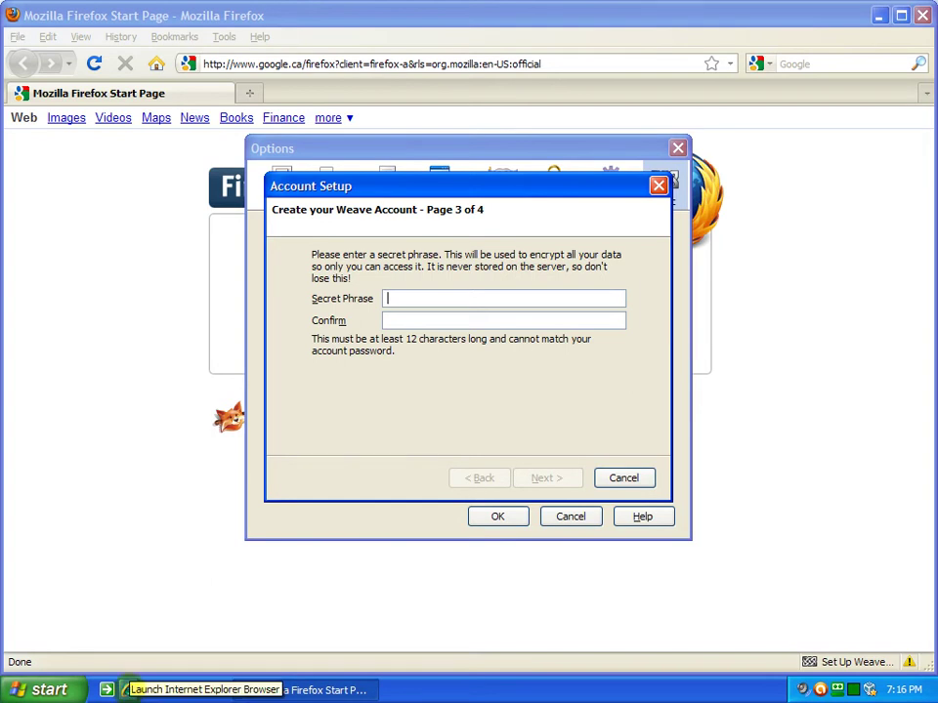
click(127, 690)
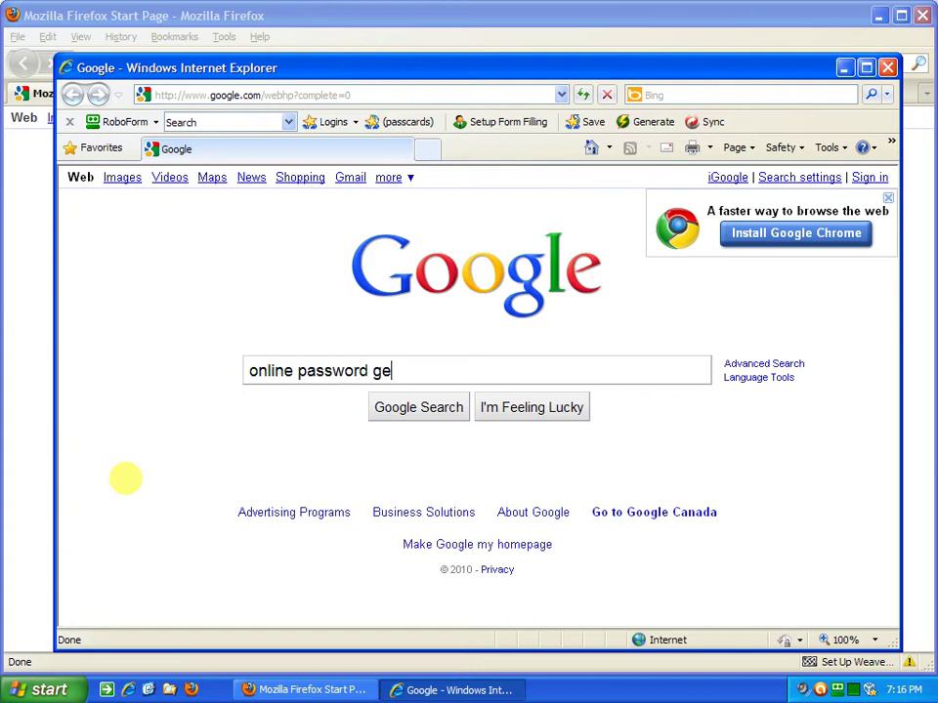
key(Return)
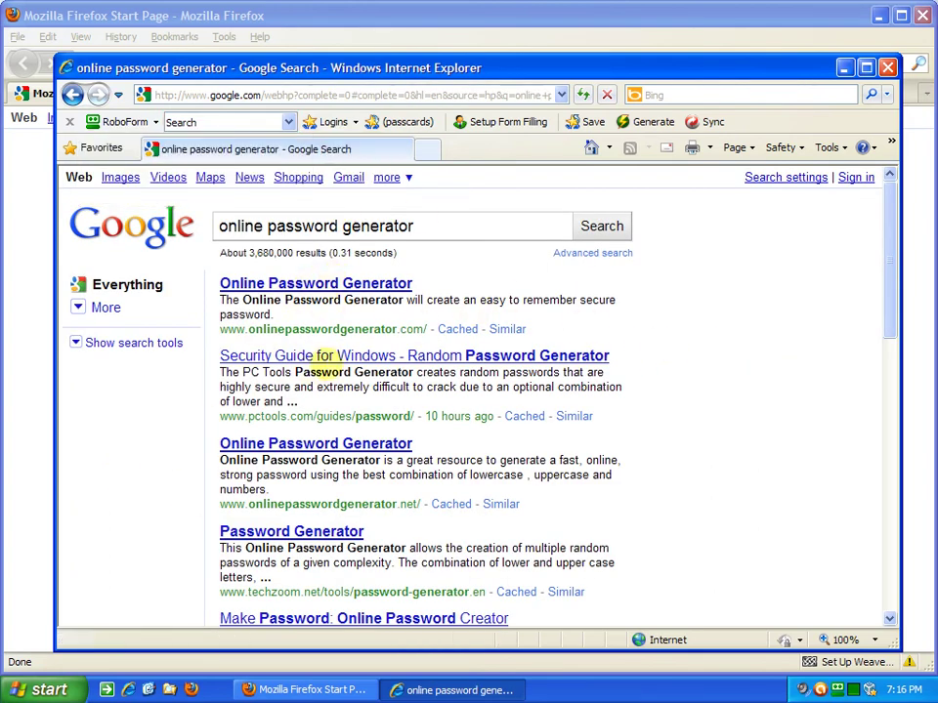
click(328, 356)
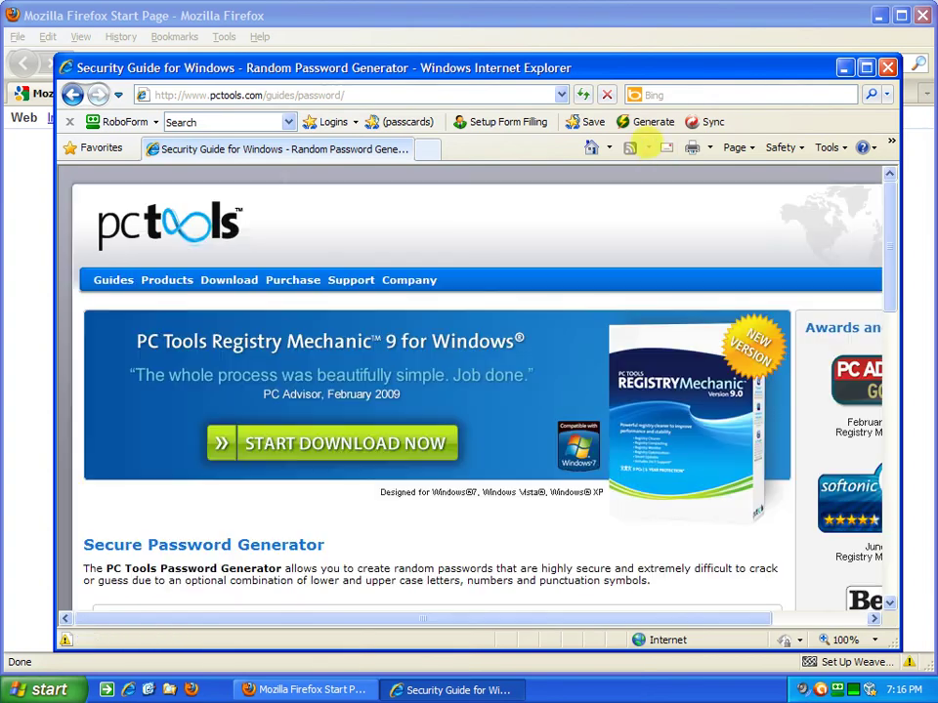
Step: Generate a new 12-character password with the RoboForm password generator and copy it
click(637, 121)
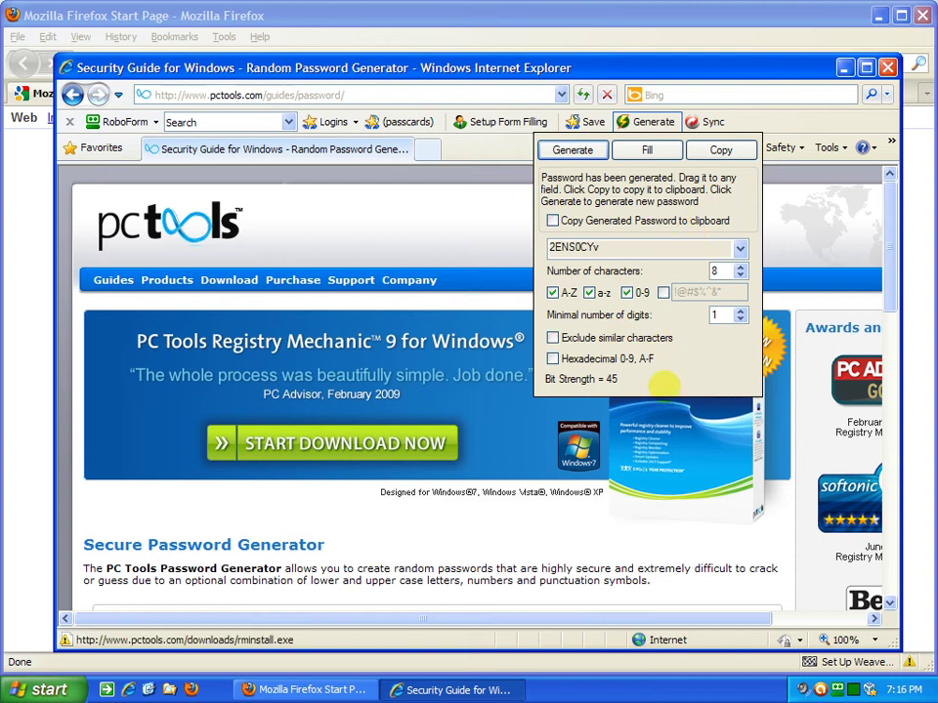
click(740, 267)
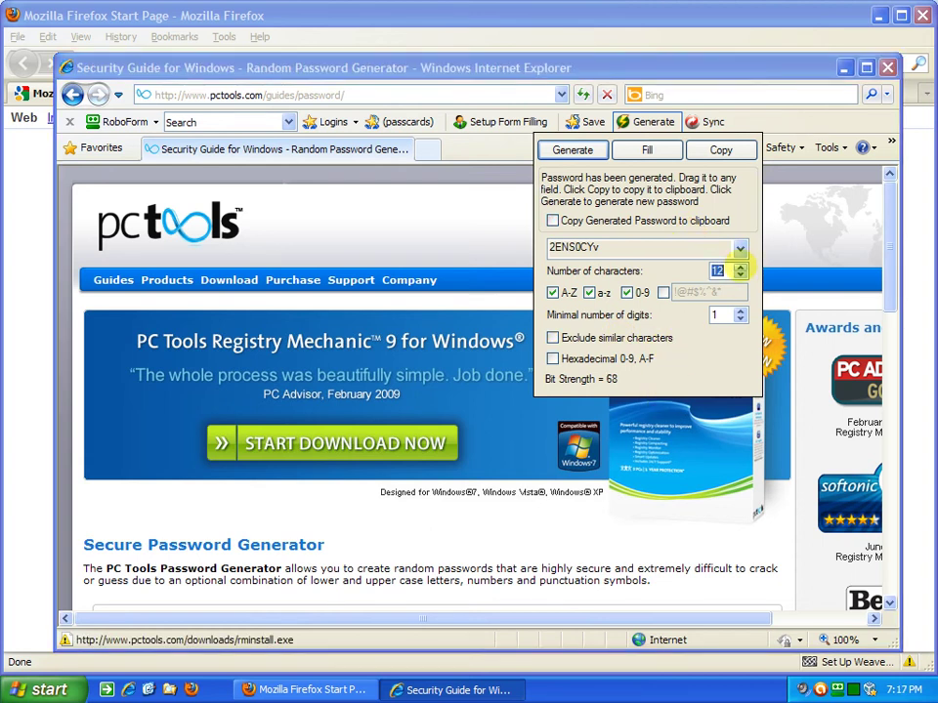
click(573, 151)
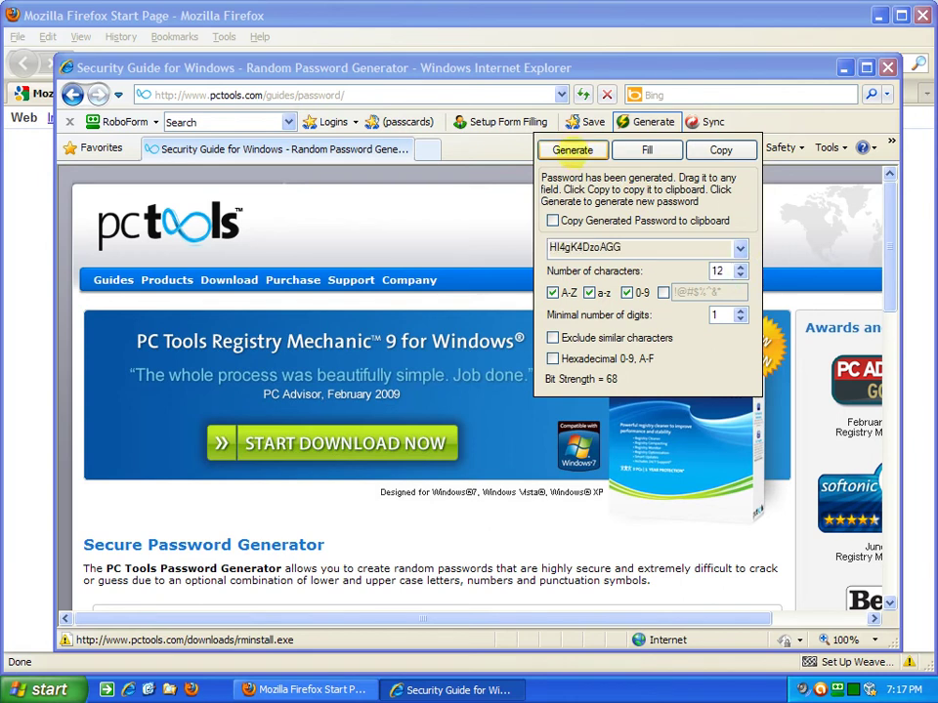
click(572, 151)
click(572, 151)
click(572, 150)
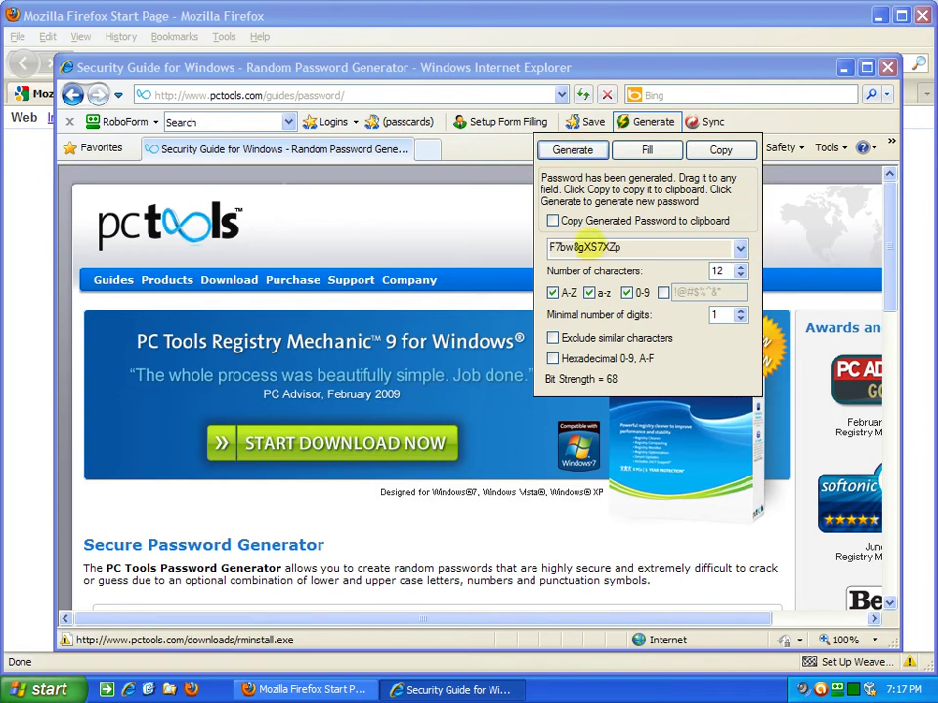
right_click(586, 247)
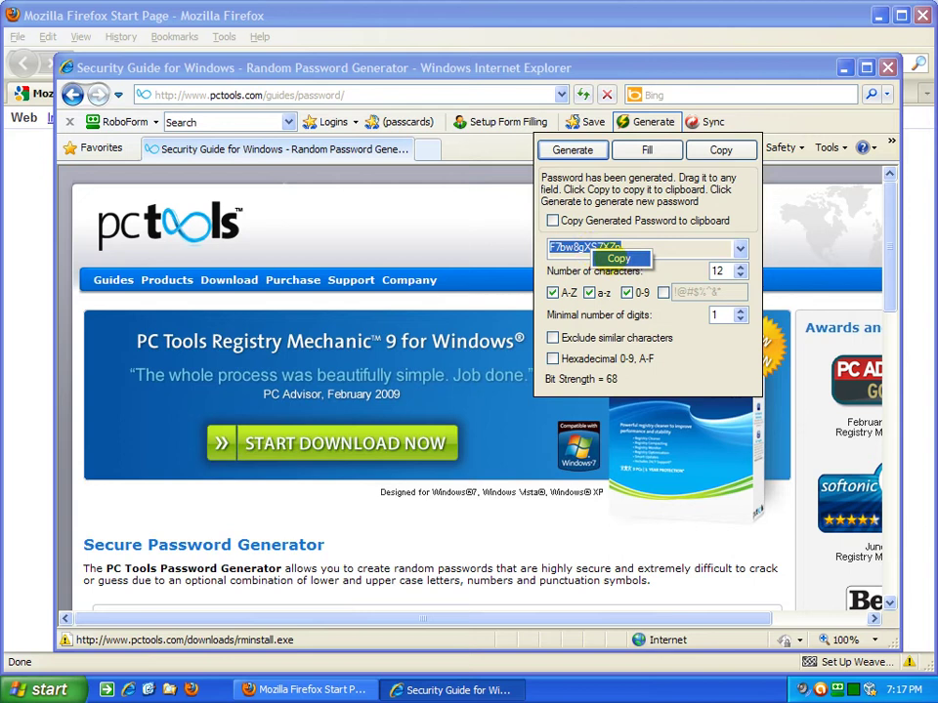
click(613, 259)
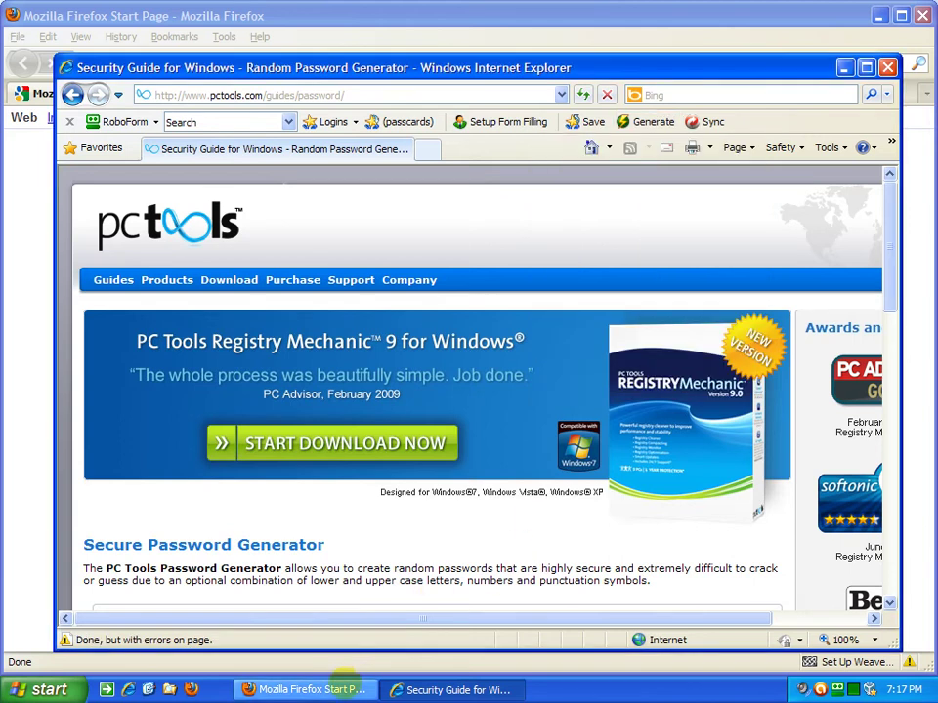
Step: Back in Firefox, paste the copied password as the secret phrase and its confirmation, and proceed to page 4 of the account setup
click(322, 689)
click(404, 298)
right_click(410, 298)
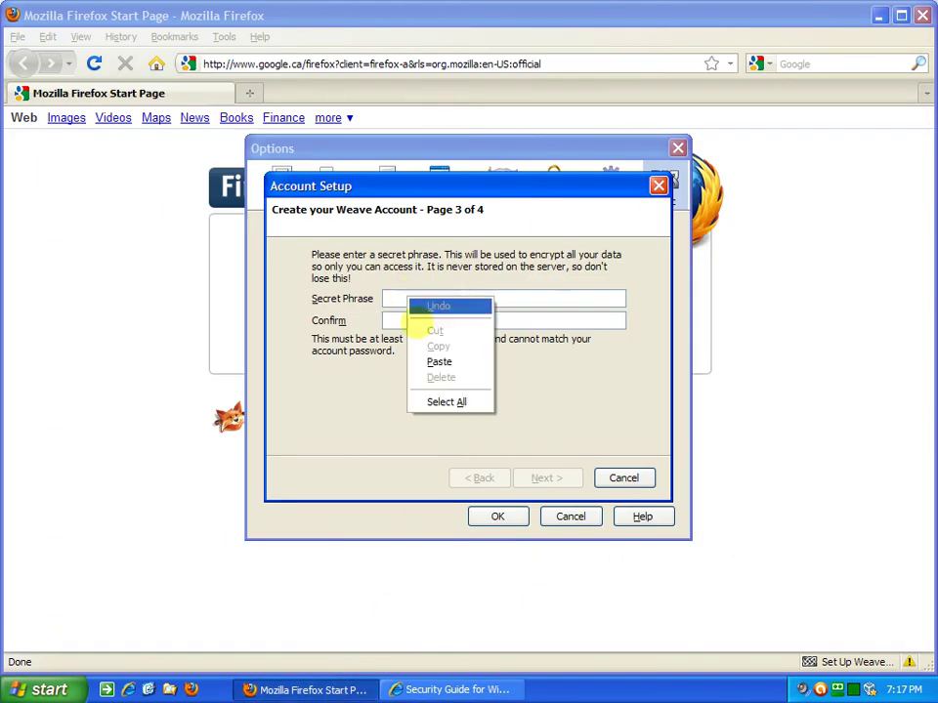
click(436, 360)
click(399, 319)
right_click(401, 319)
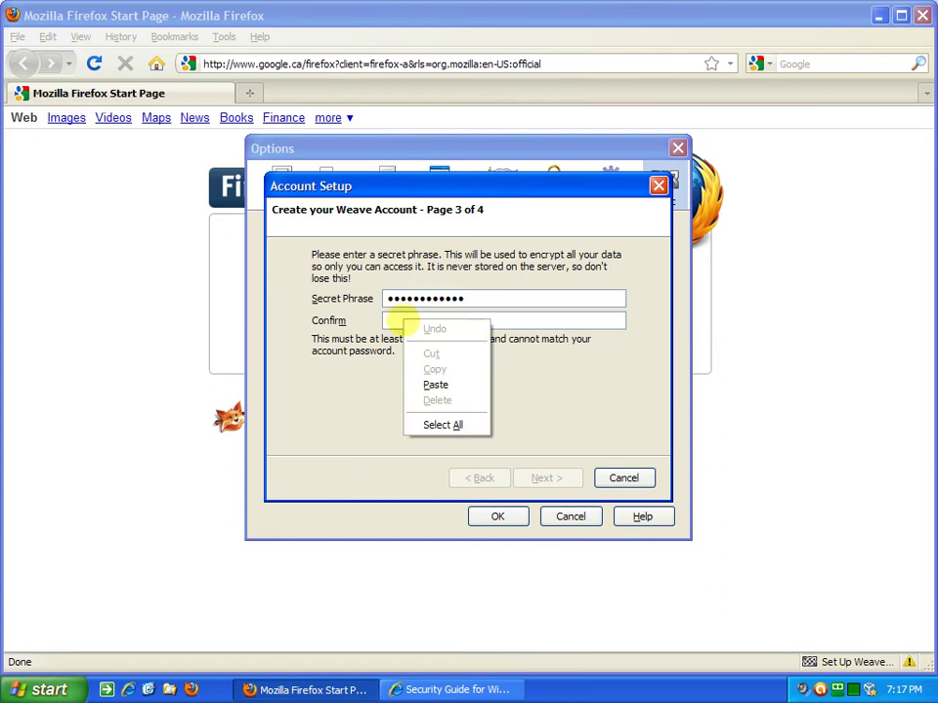
click(435, 383)
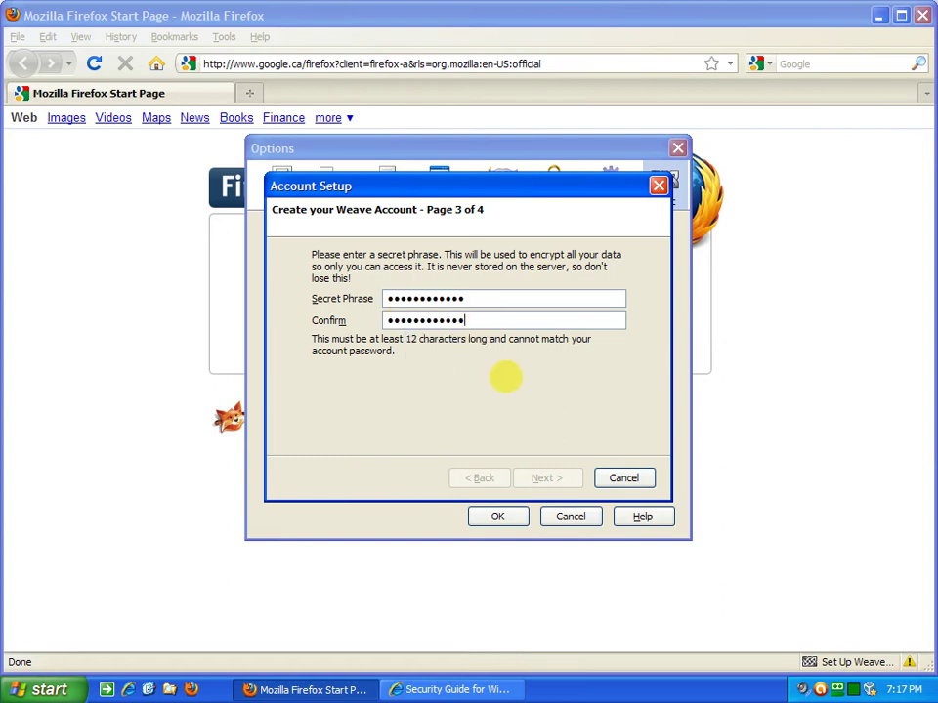
double_click(482, 319)
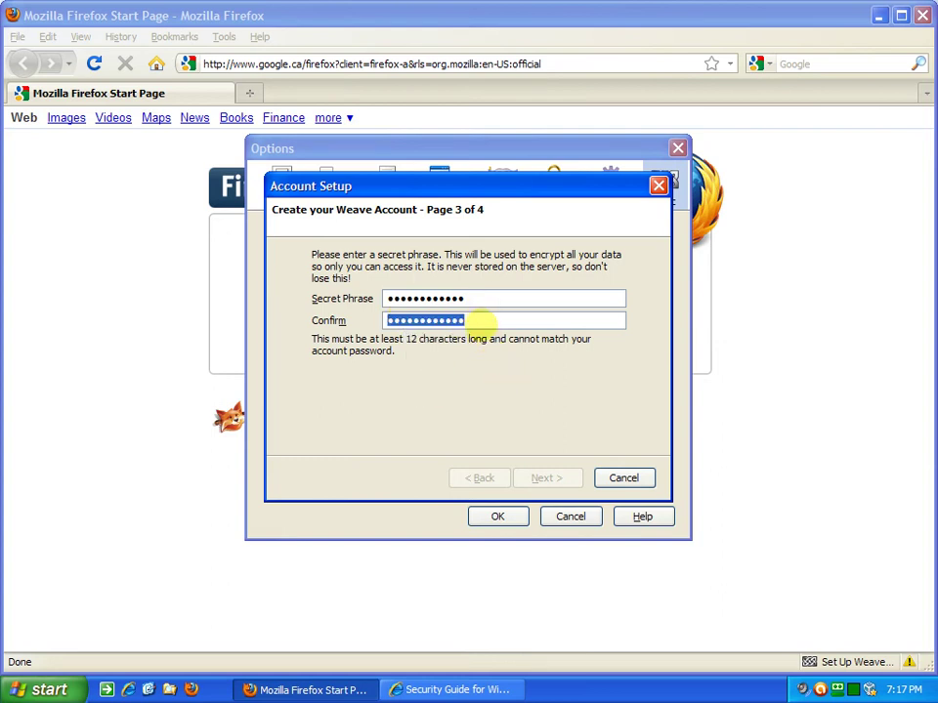
click(481, 320)
double_click(479, 299)
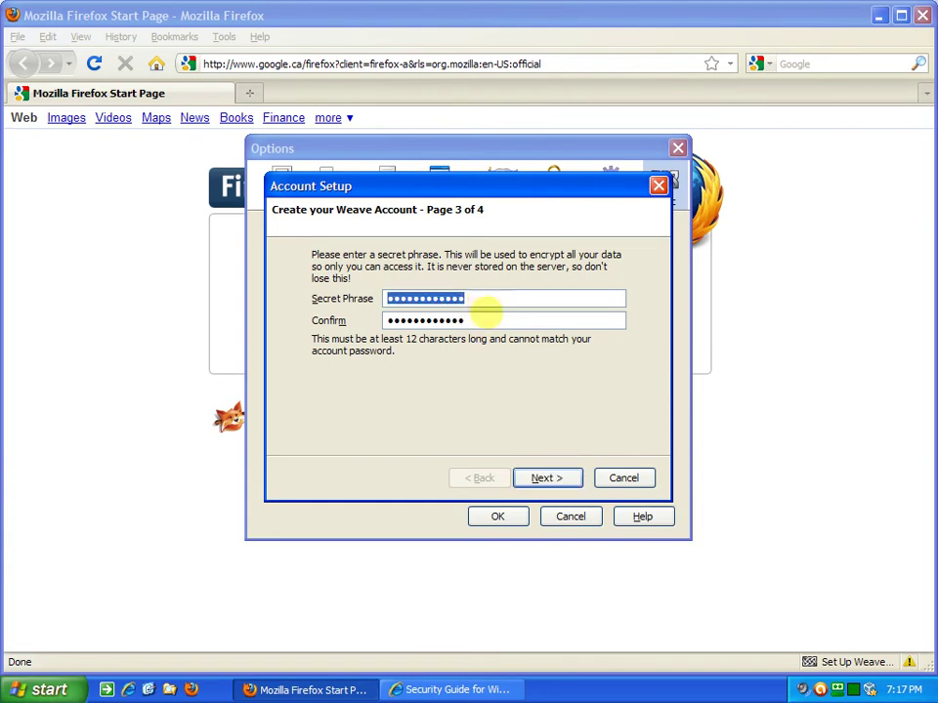
click(486, 321)
click(540, 475)
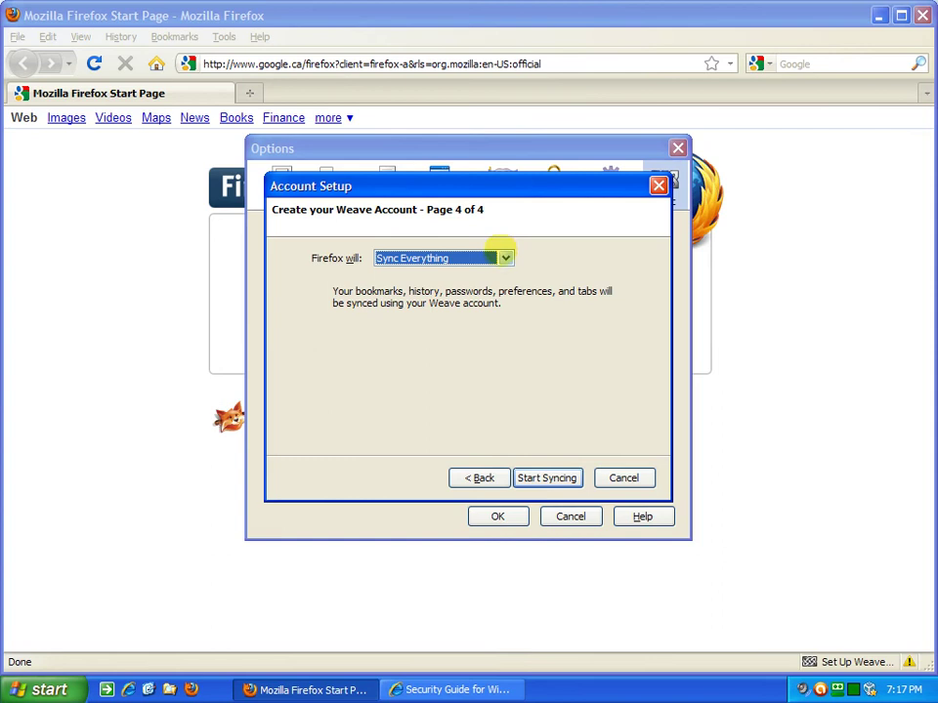
Step: Look at the custom sync settings, set Firefox to Sync Everything, and start syncing, accepting the options
click(494, 256)
click(483, 277)
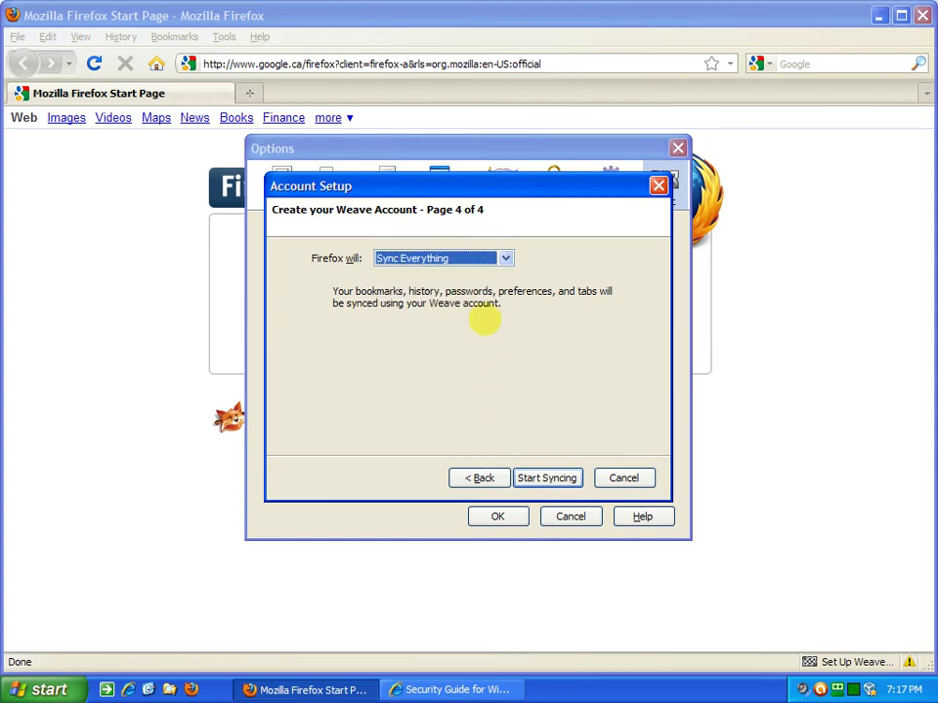
click(419, 258)
click(414, 293)
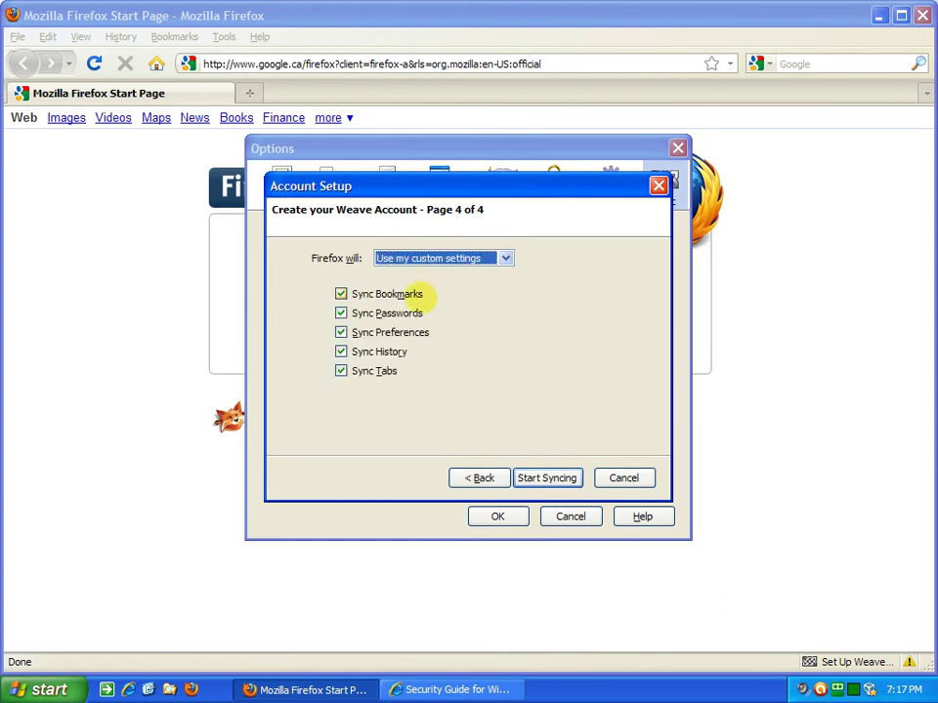
click(435, 260)
click(425, 275)
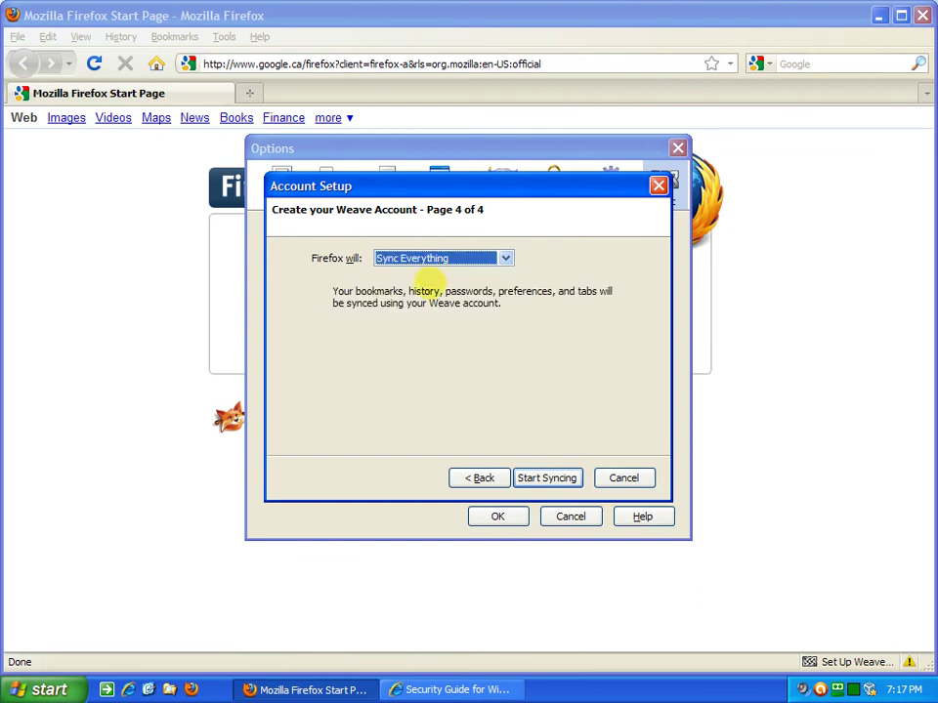
click(543, 478)
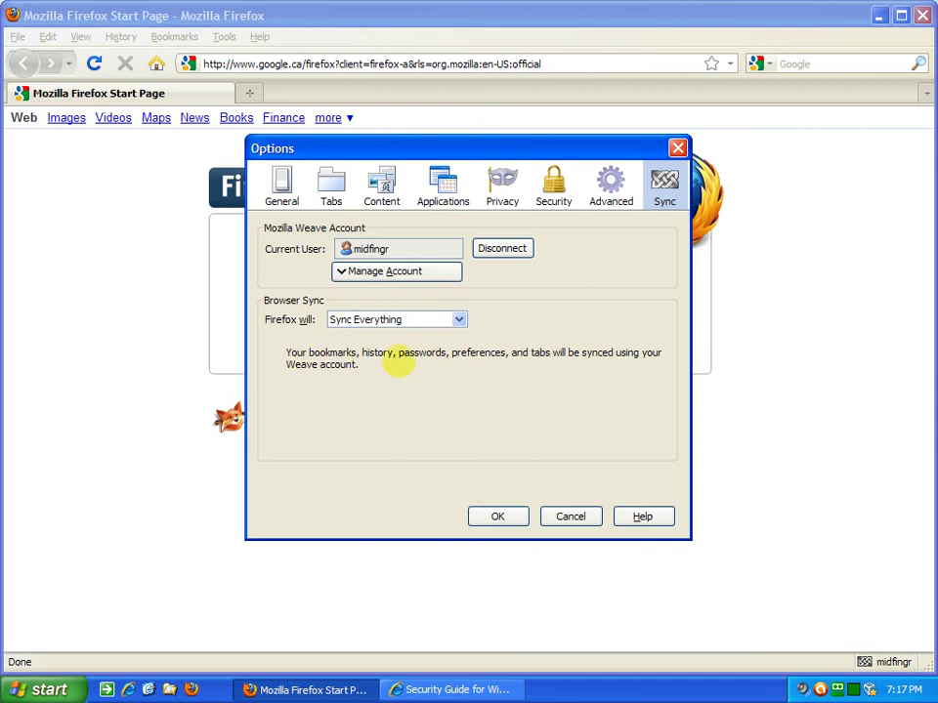
click(494, 510)
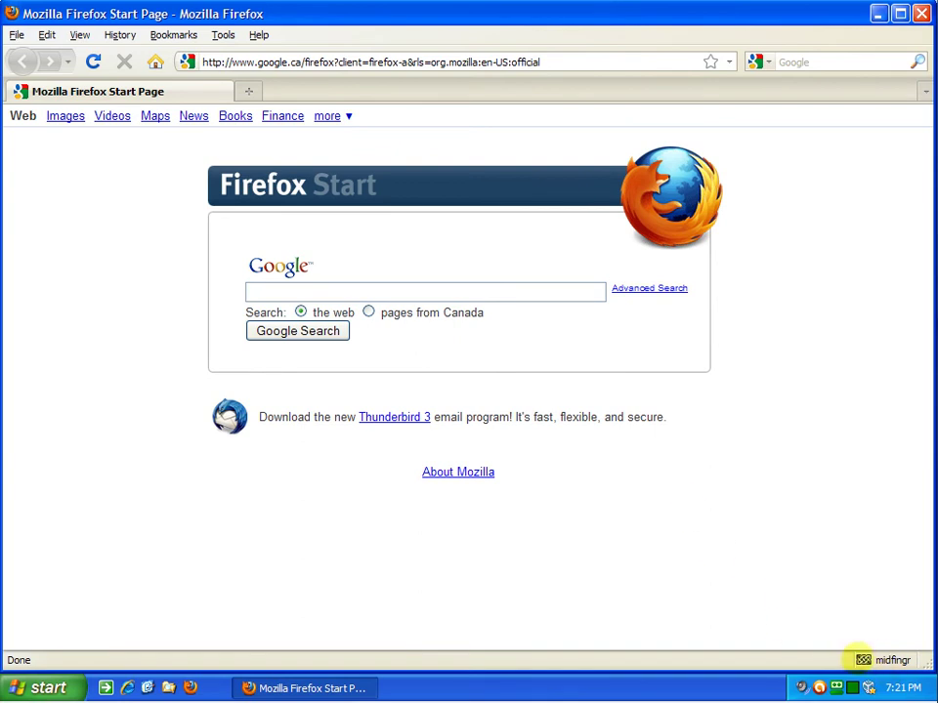
Step: Examine the Weave status menu, then open the Firefox options and look through the General to Advanced pages
click(896, 660)
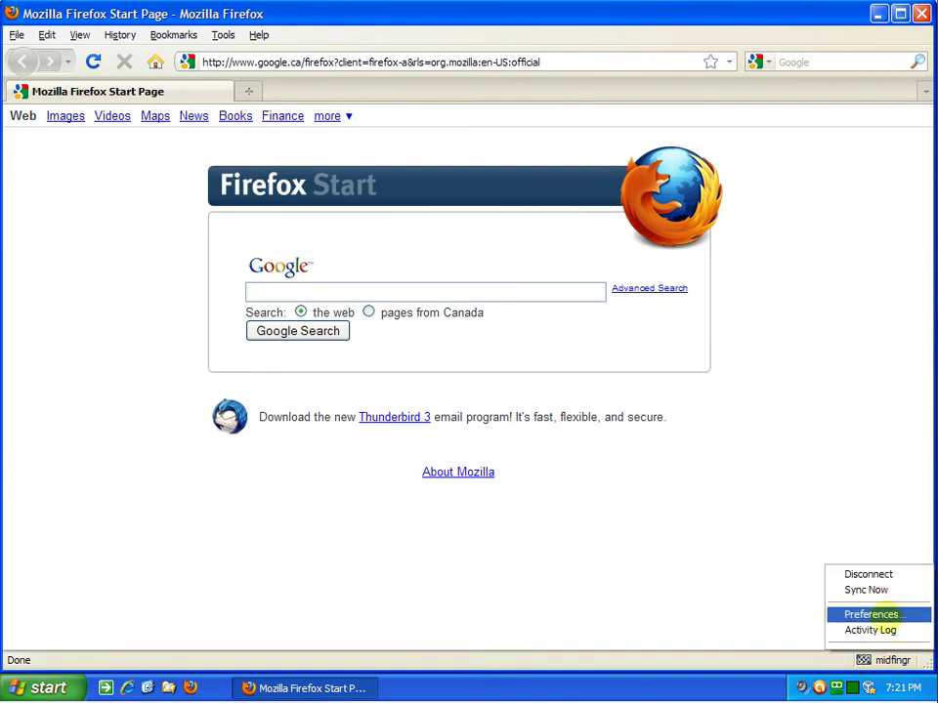
click(818, 427)
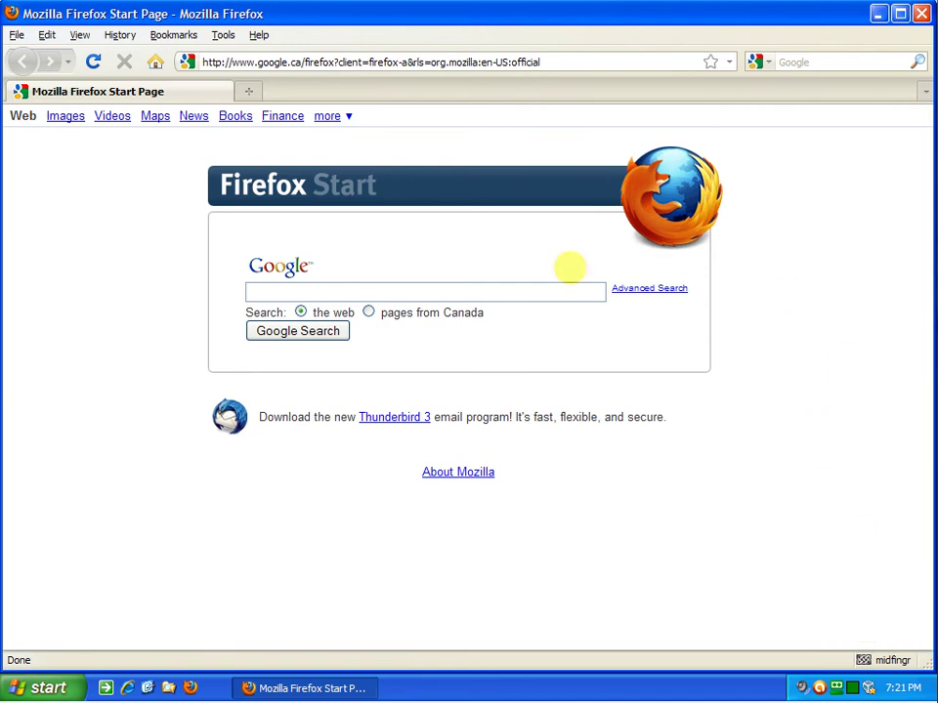
click(222, 35)
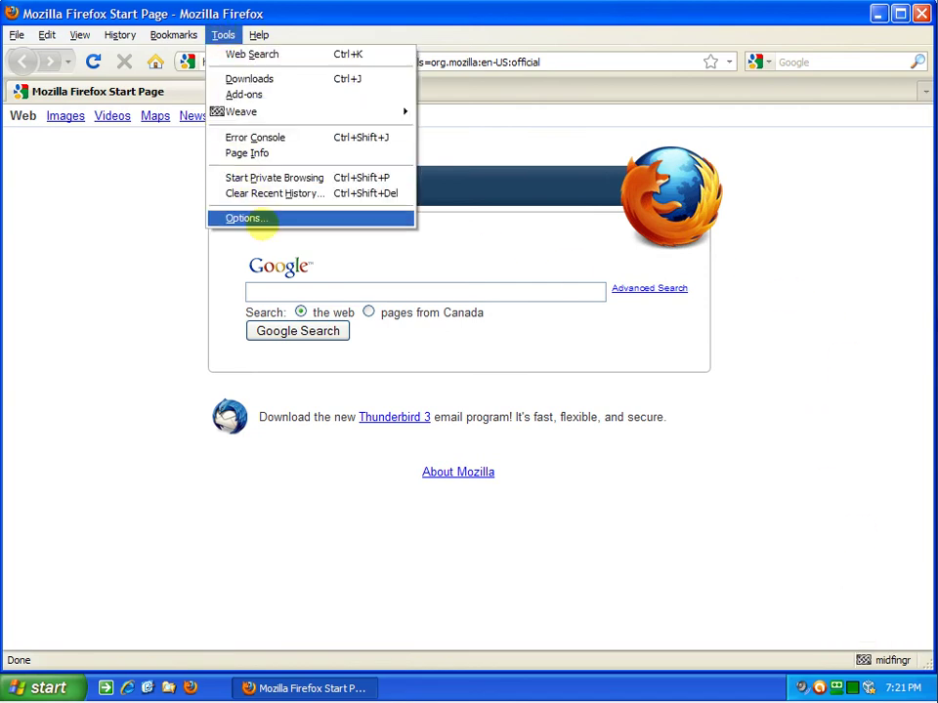
click(247, 218)
click(279, 187)
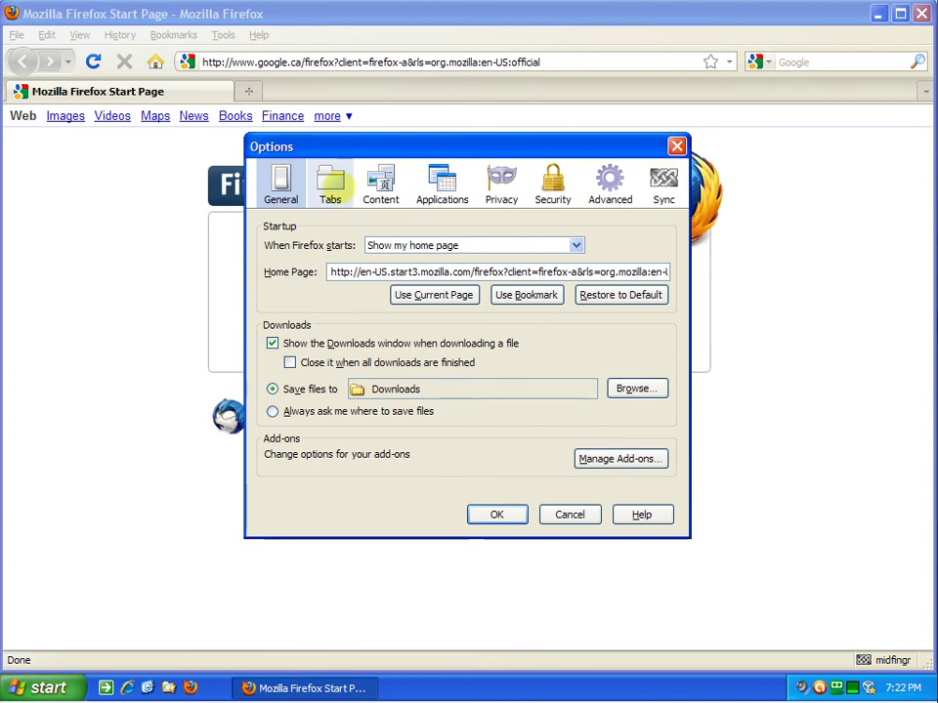
click(330, 184)
click(381, 183)
click(442, 184)
click(501, 187)
click(552, 186)
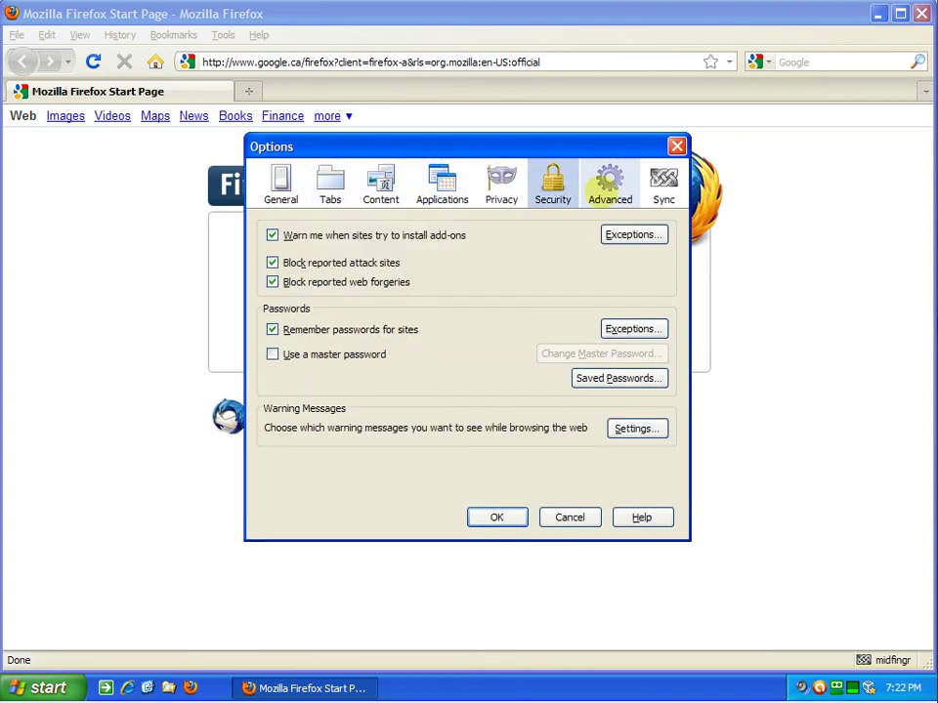
click(610, 186)
Step: In the Sync options, expand the account management and choose to use a different account, resetting all sync information
click(663, 185)
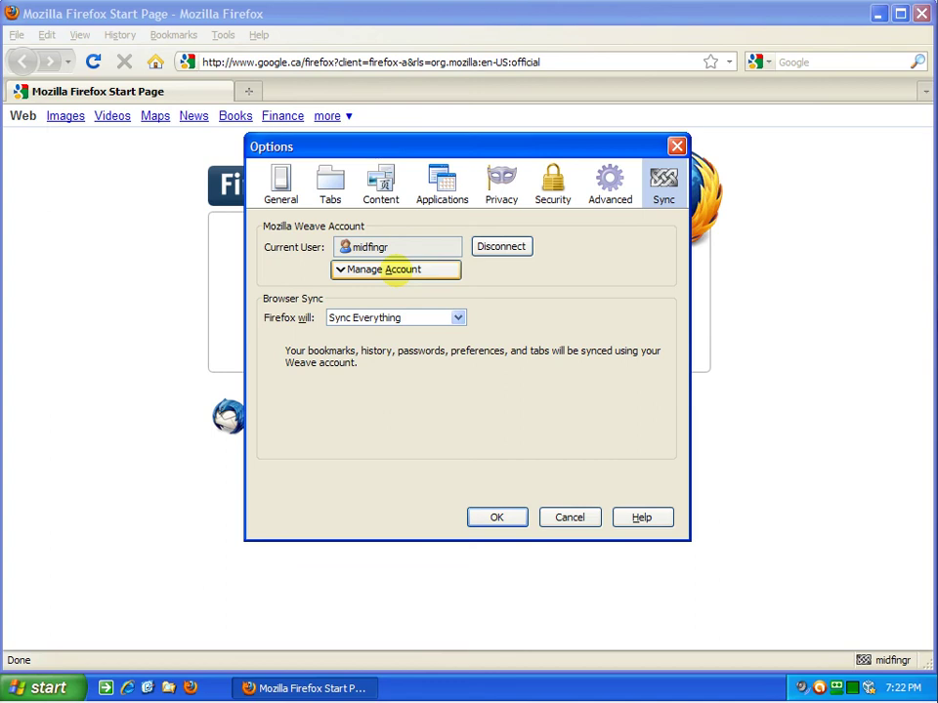
click(348, 272)
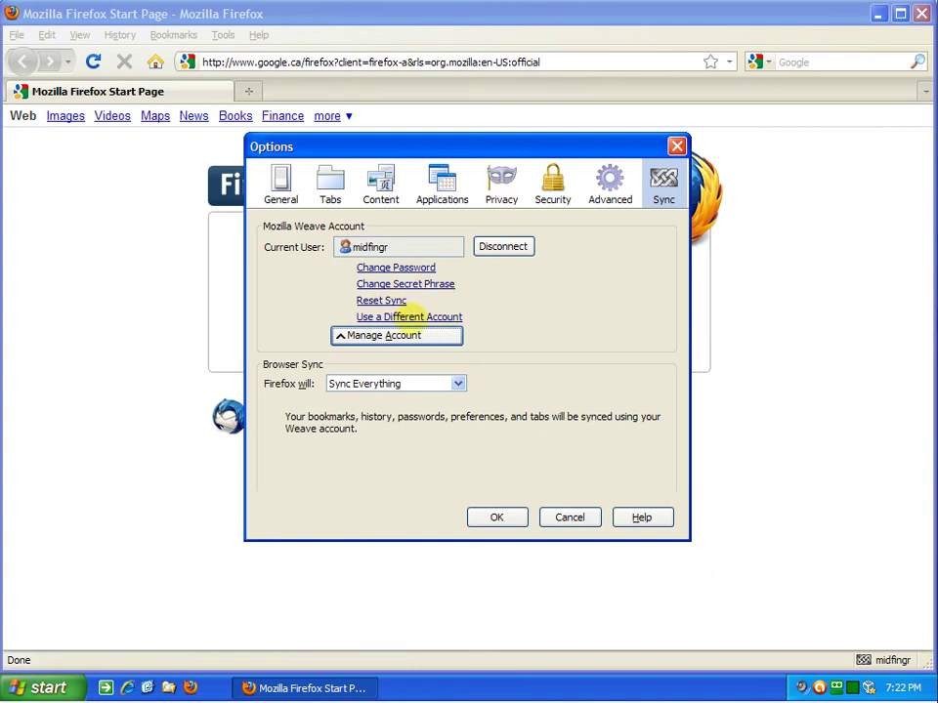
click(410, 316)
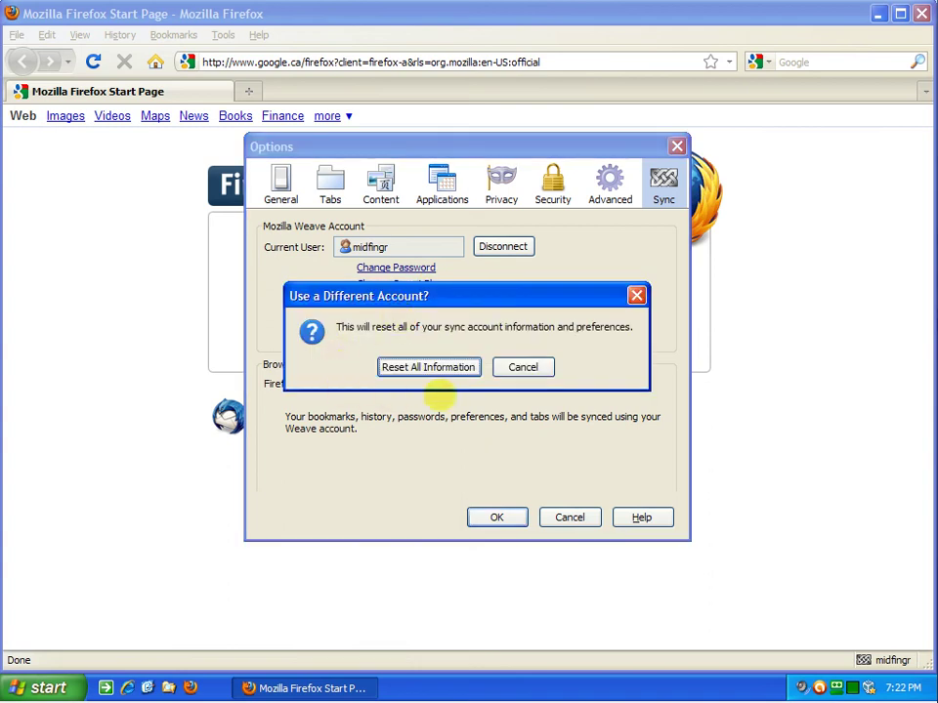
drag(439, 328, 615, 328)
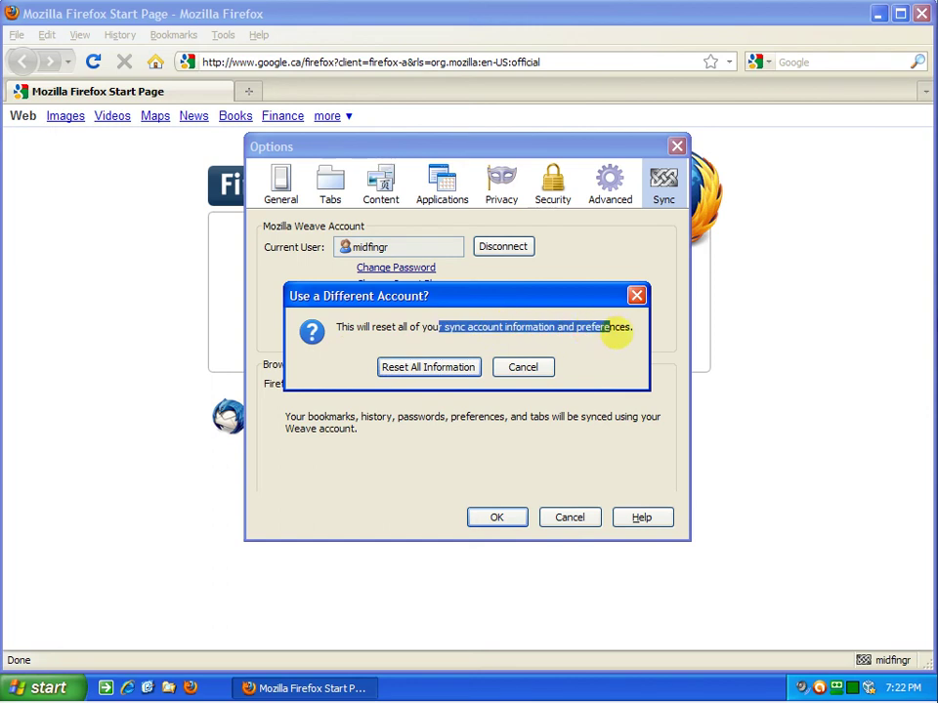
click(586, 328)
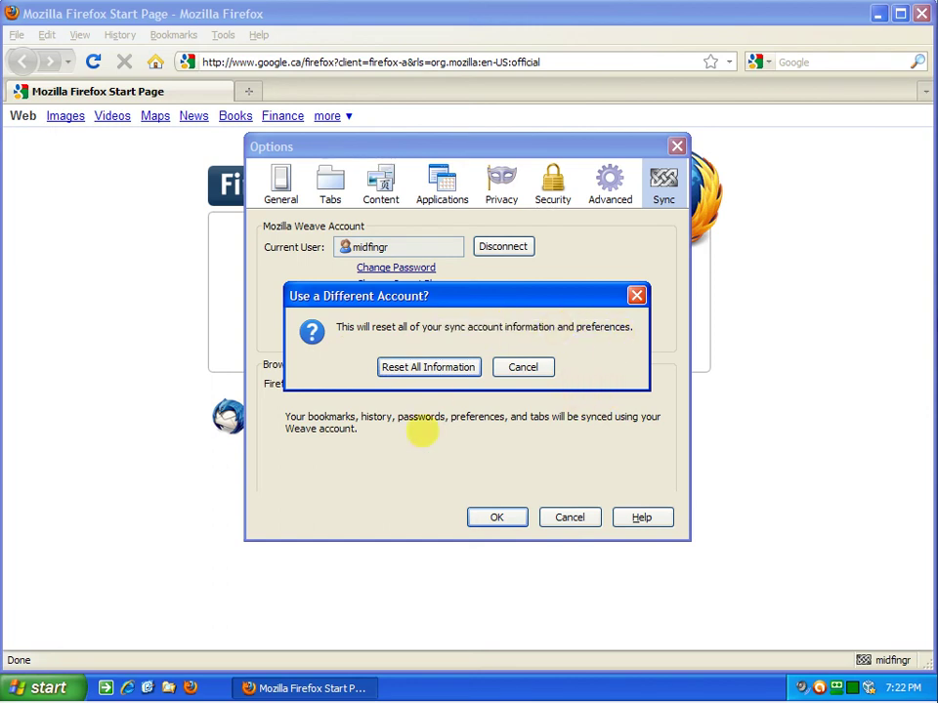
click(427, 367)
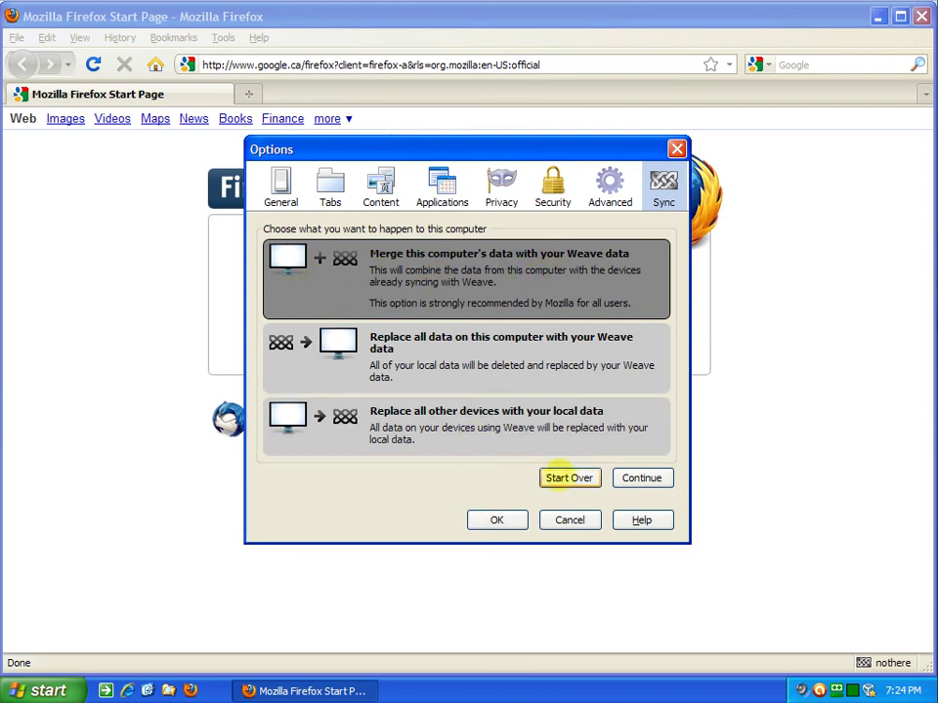
Step: Merge this computer's data with the Weave data of the other account and start syncing
click(642, 478)
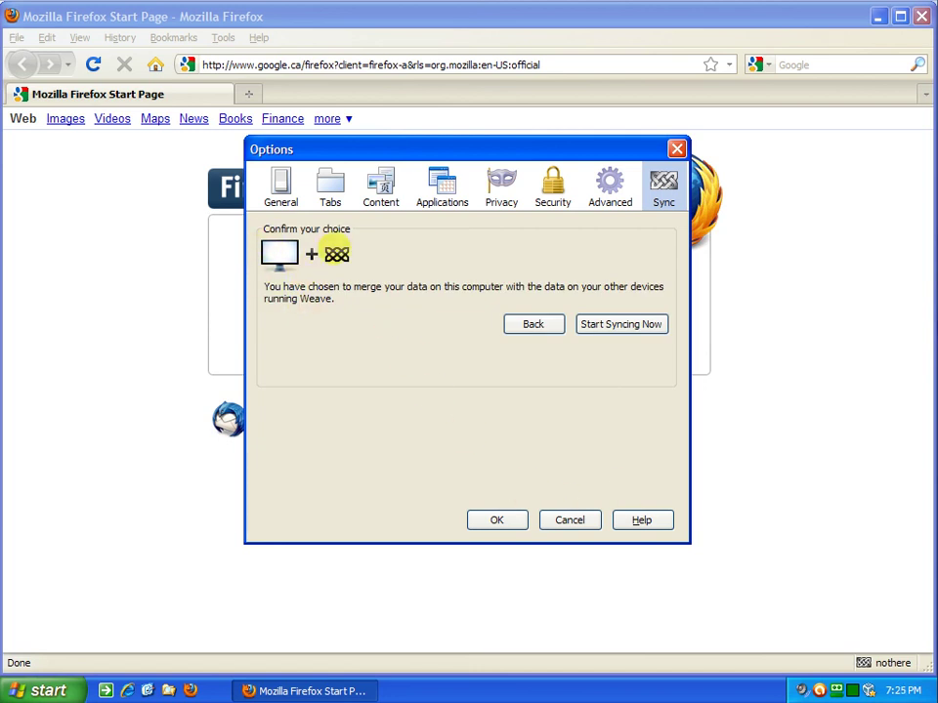
click(603, 326)
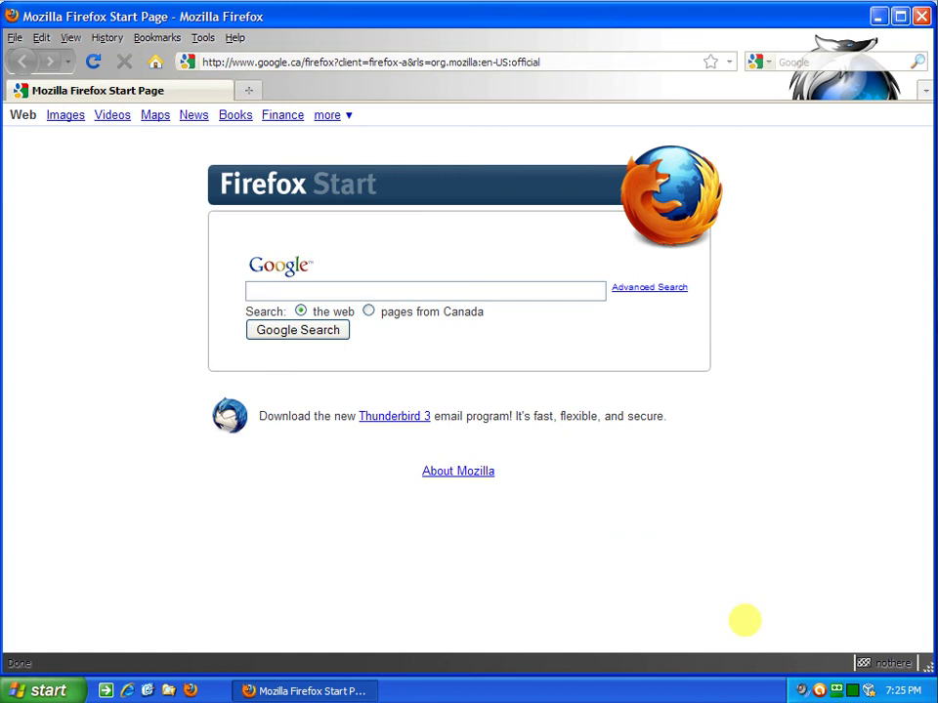
Step: Check the Weave preferences for the current account and its sync setting, and accept the options
click(864, 664)
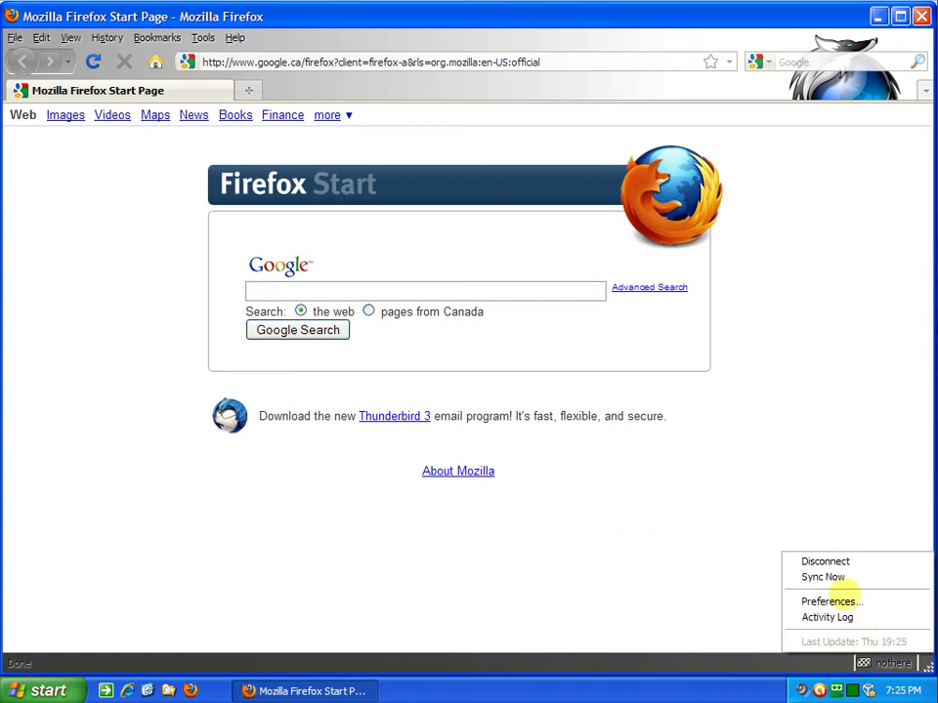
click(844, 601)
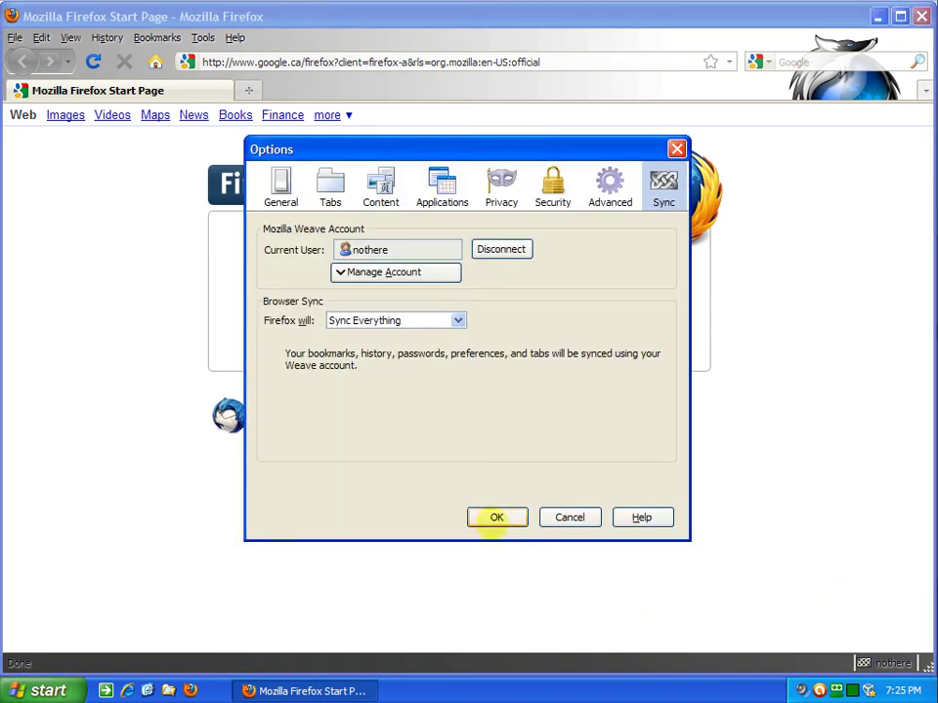
click(489, 516)
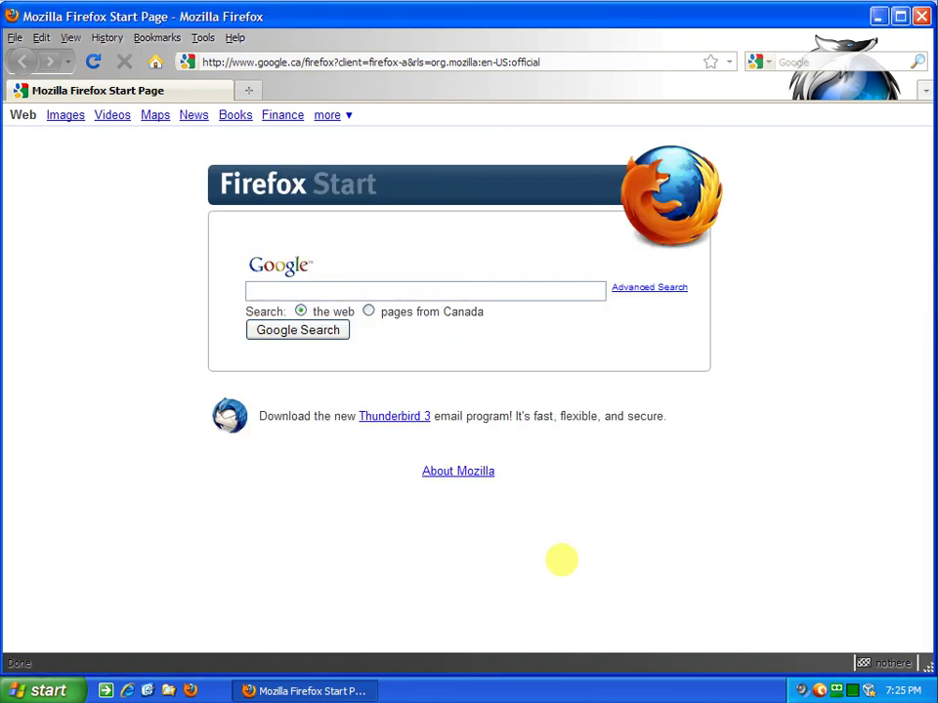